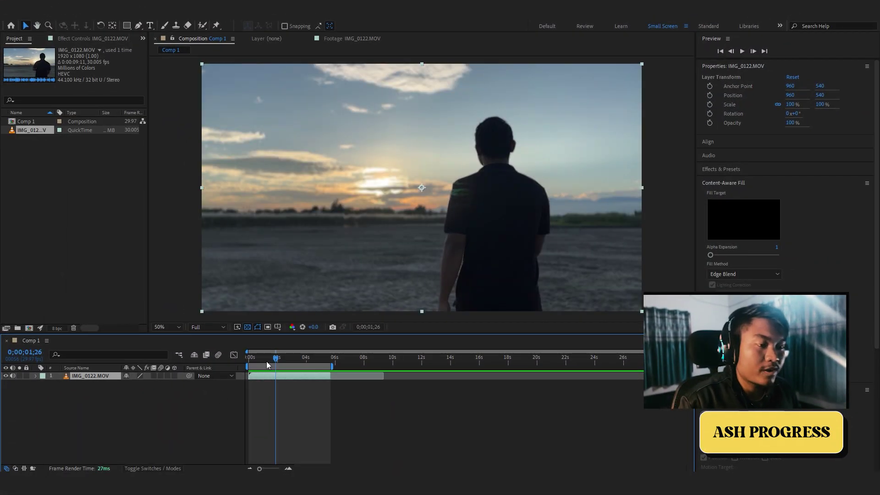
# Duplicate the video layer to make the main and bg copies, then select the top copy
pyautogui.moveTo(268, 364); pyautogui.dragTo(277, 358)
pyautogui.click(102, 380)
pyautogui.hotkey('ctrl', 'd')
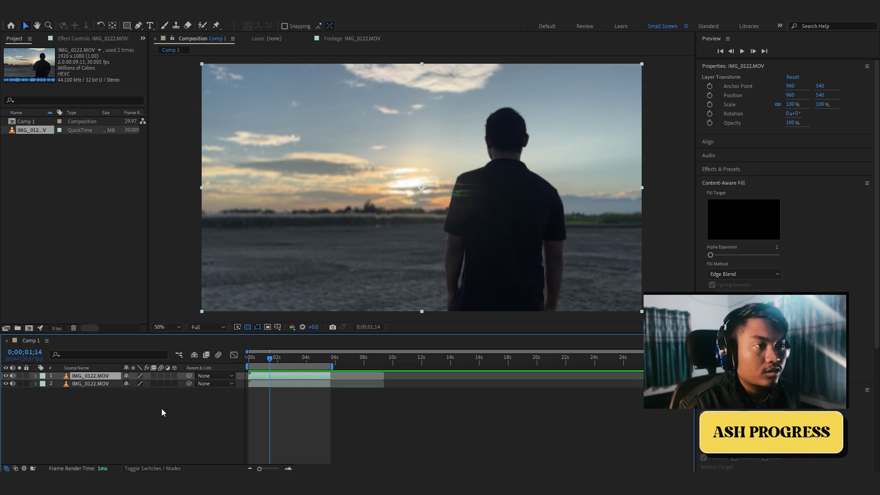
pyautogui.click(162, 409)
pyautogui.click(262, 375)
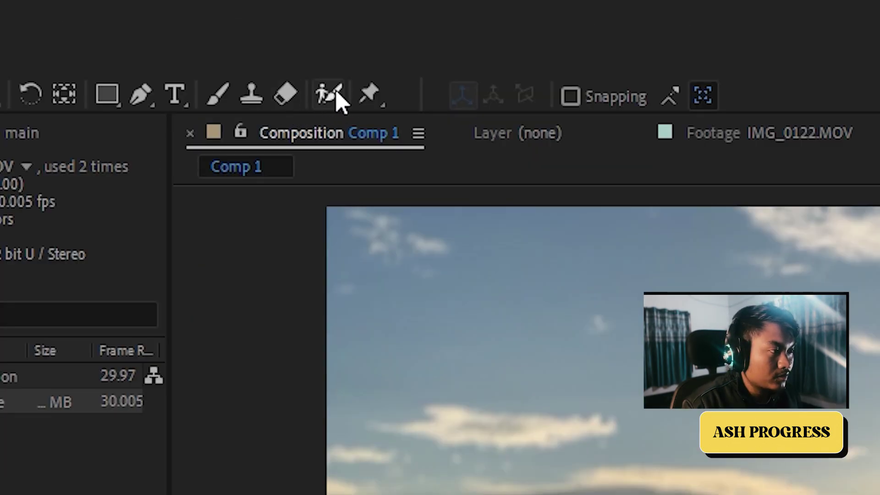
# Open the main layer and paint a Roto Brush stroke over the standing man
pyautogui.click(331, 94)
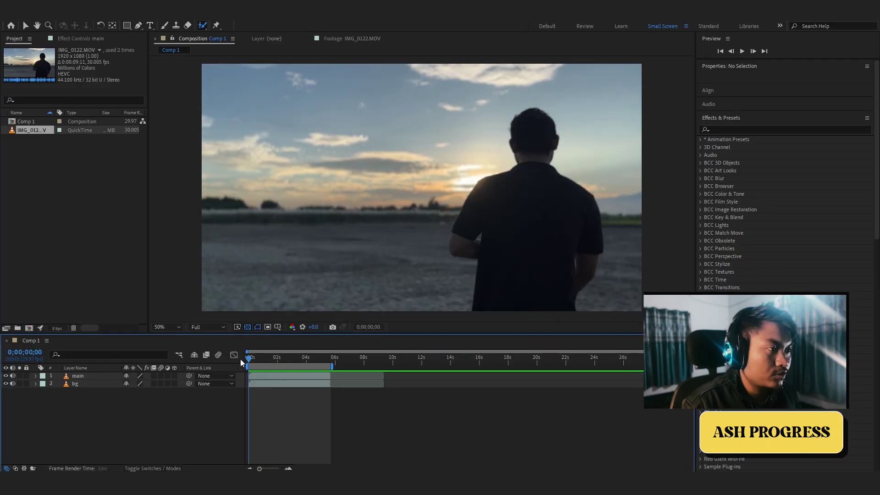
pyautogui.doubleClick(275, 376)
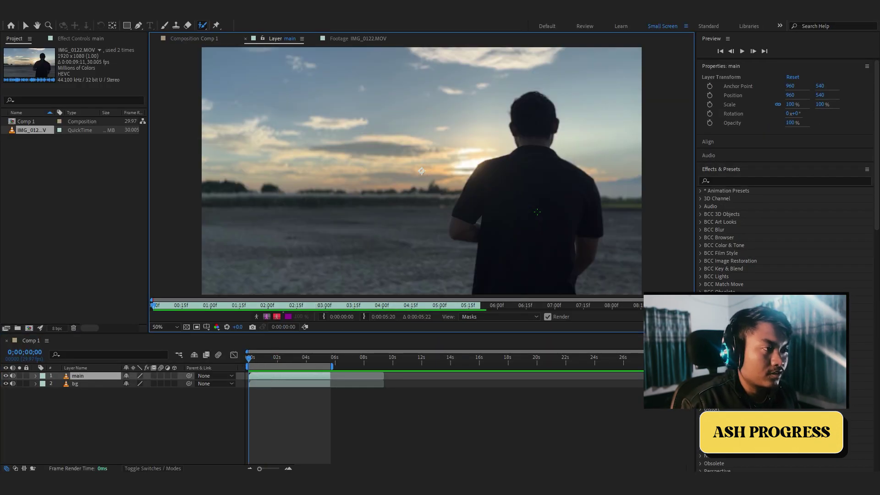
pyautogui.scroll(2, 427, 197)
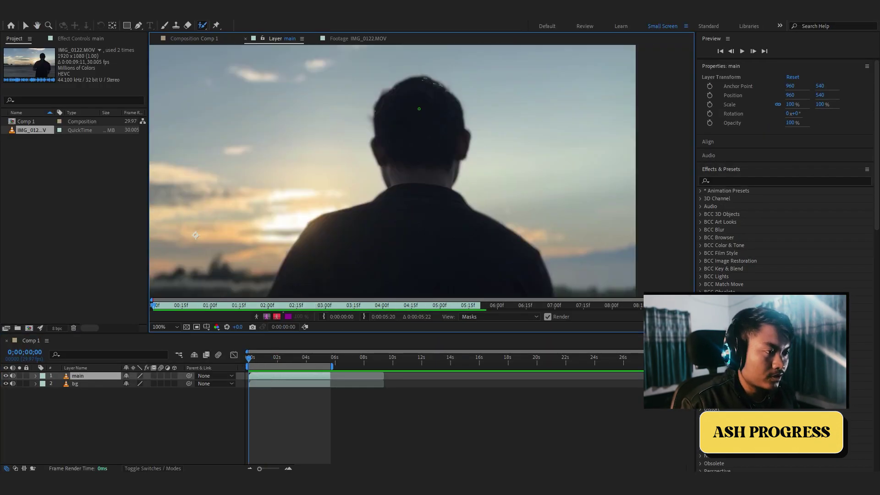
pyautogui.scroll(-2, 432, 110)
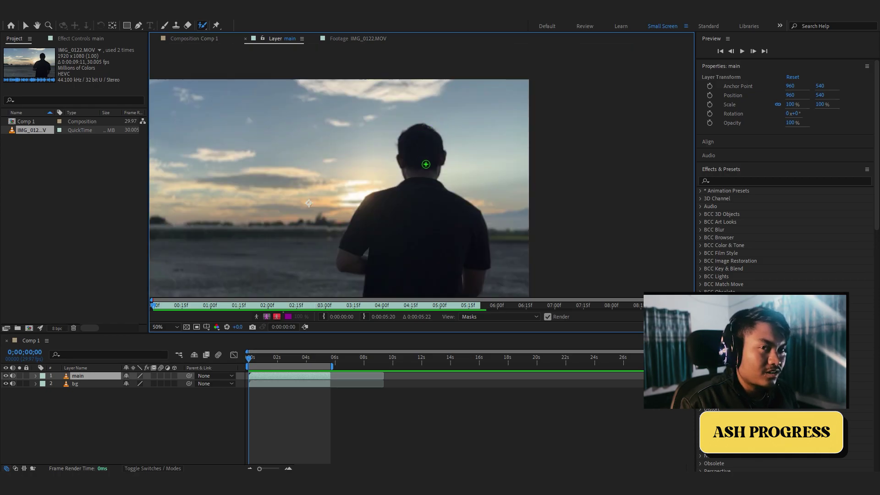
pyautogui.moveTo(417, 126); pyautogui.dragTo(405, 272)
pyautogui.scroll(-3, 481, 227)
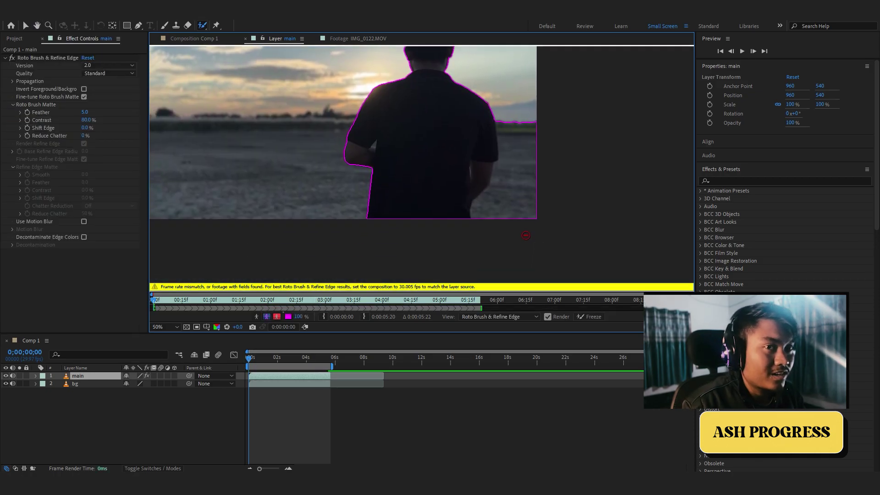
pyautogui.scroll(2, 409, 201)
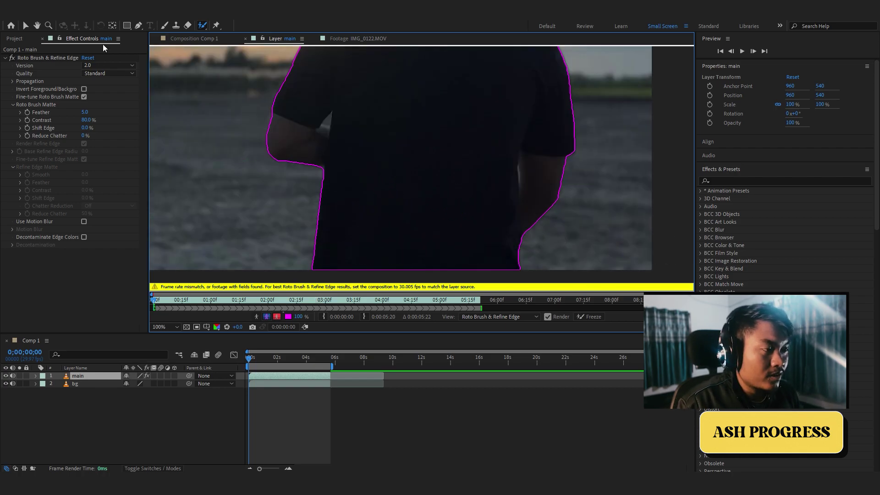
# Change Comp 1's frame rate from 29.97 to 30.005 fps in Composition Settings
pyautogui.click(76, 38)
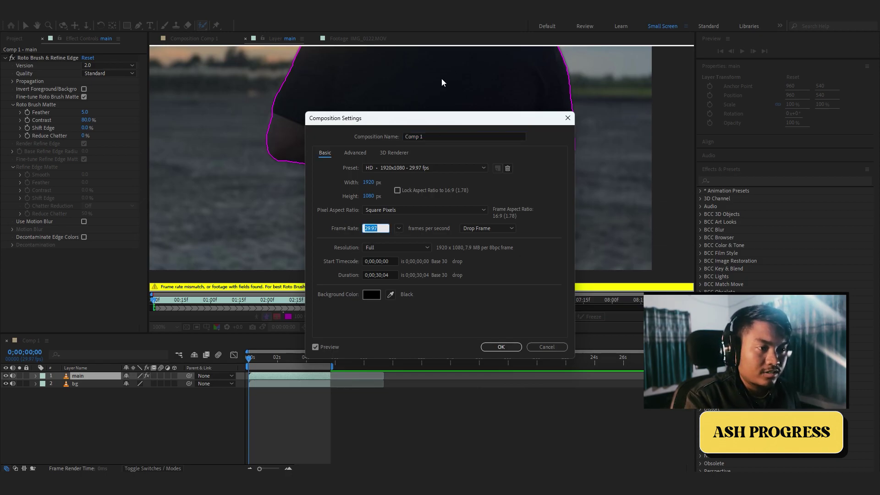
pyautogui.moveTo(383, 118); pyautogui.dragTo(214, 118)
pyautogui.moveTo(312, 118); pyautogui.dragTo(182, 115)
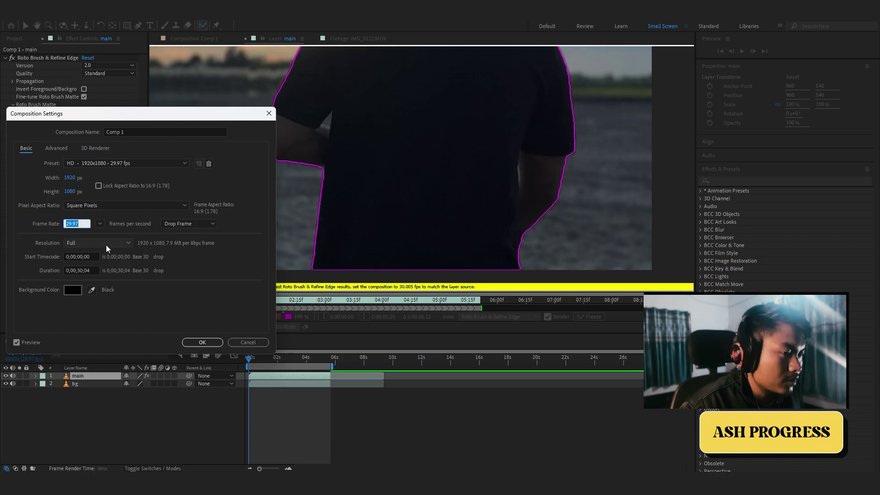
pyautogui.write('30.005')
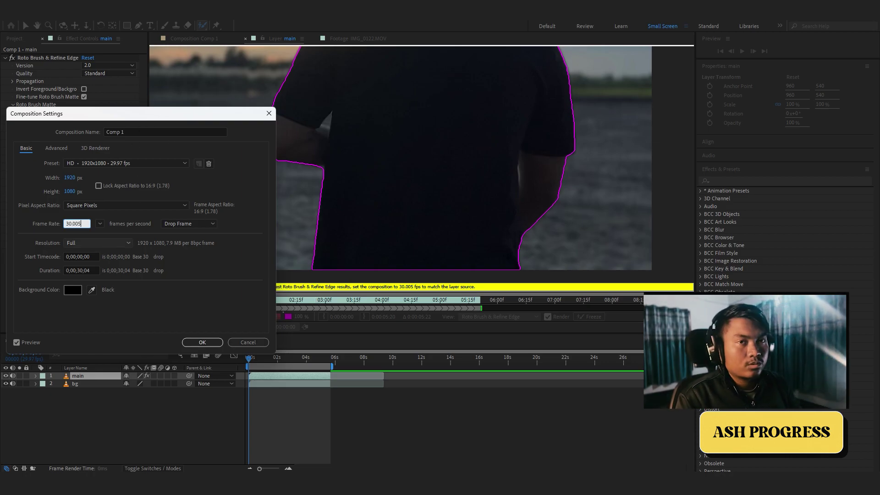
pyautogui.press('Return')
pyautogui.scroll(-3, 407, 132)
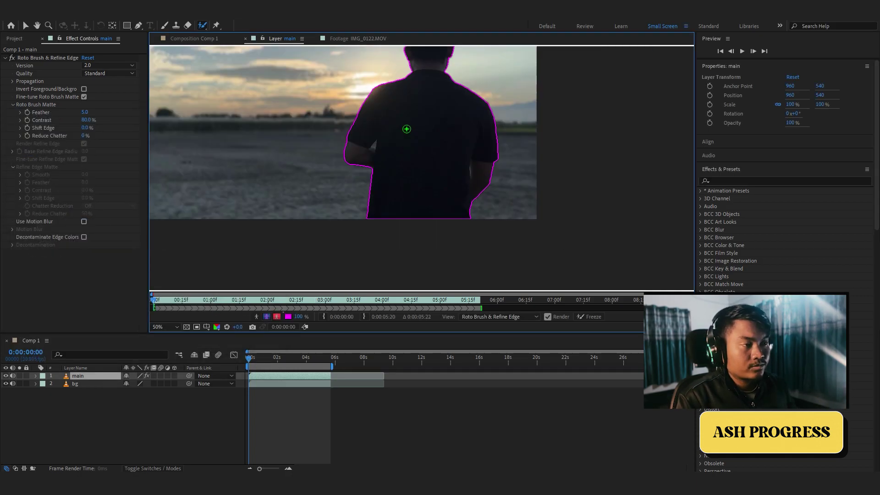
pyautogui.scroll(3, 463, 138)
pyautogui.scroll(2, 464, 179)
pyautogui.scroll(-2, 464, 178)
pyautogui.scroll(-3, 580, 158)
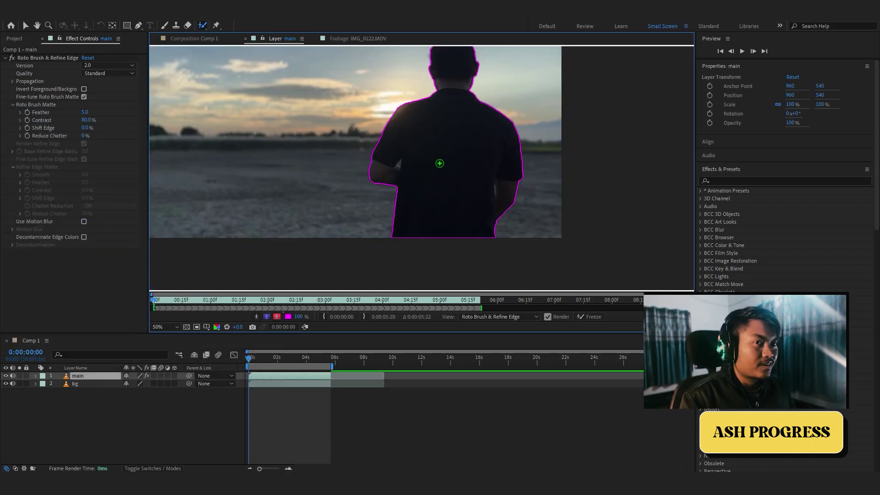
pyautogui.scroll(4, 440, 158)
pyautogui.scroll(2, 360, 161)
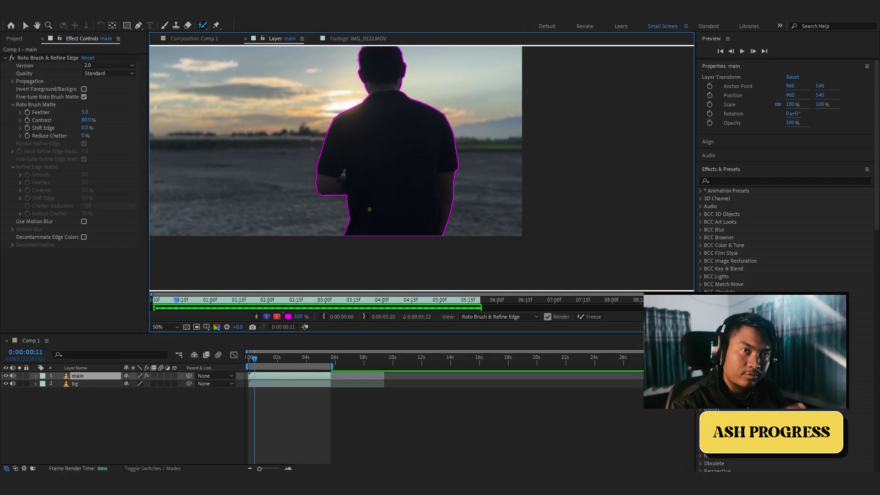
pyautogui.scroll(-3, 383, 157)
pyautogui.scroll(1, 383, 158)
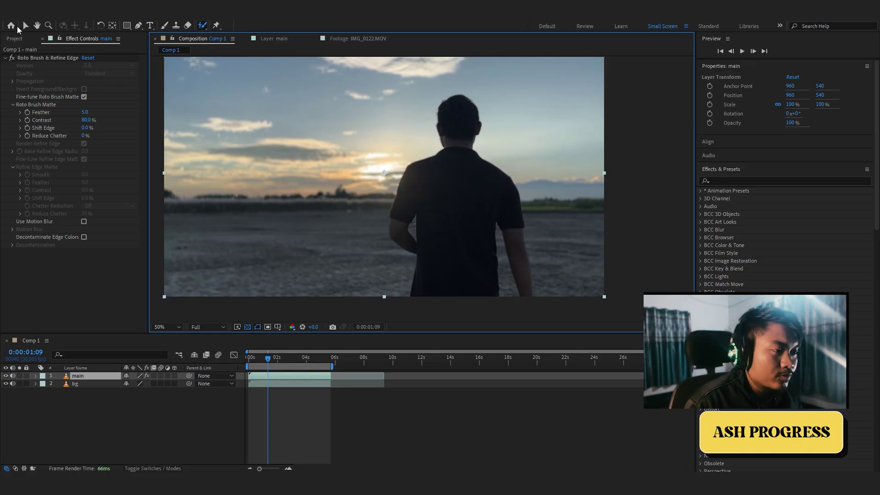
# Pre-compose the main layer into a new composition named main Comp 1
pyautogui.click(24, 29)
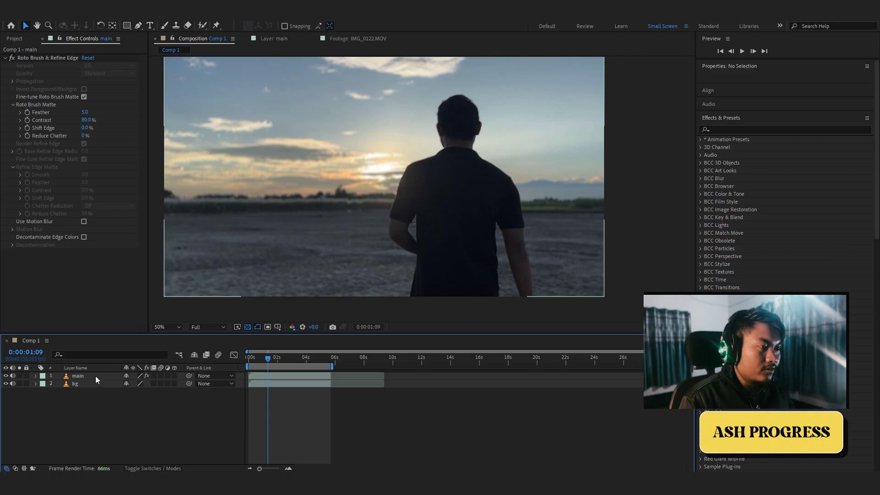
pyautogui.rightClick(96, 376)
pyautogui.click(161, 315)
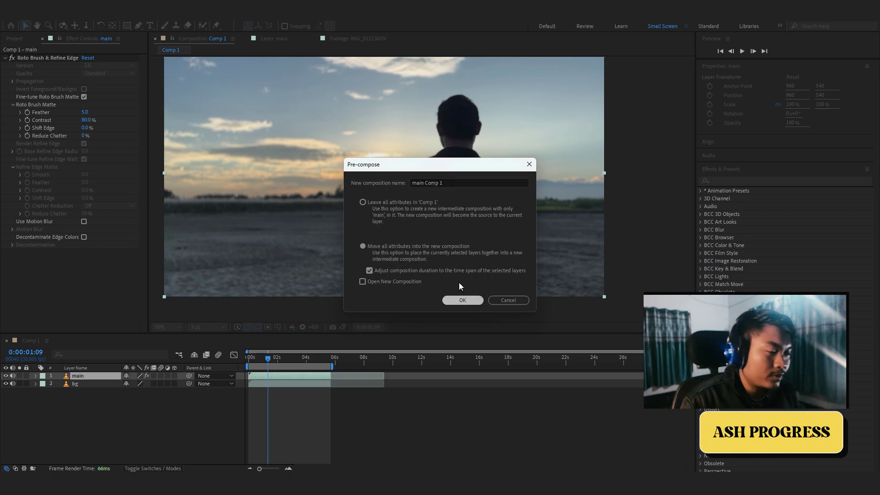
pyautogui.press('Return')
# Open main Comp 1 and collapse the main layer's Roto Brush settings
pyautogui.doubleClick(300, 373)
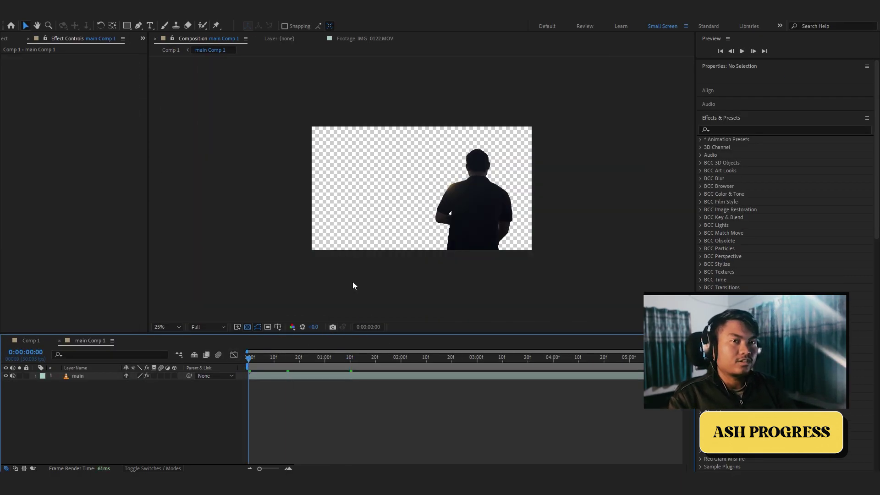
pyautogui.scroll(2, 353, 282)
pyautogui.click(342, 378)
pyautogui.scroll(-2, 296, 288)
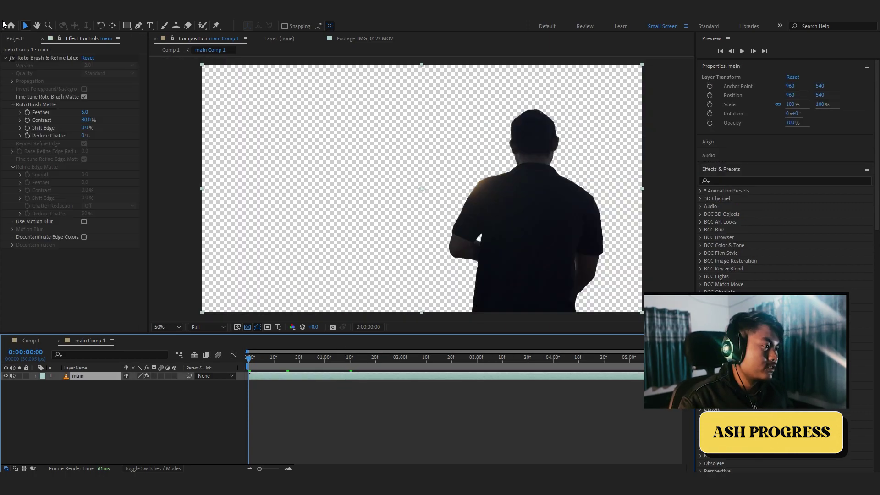
pyautogui.click(5, 58)
# Apply the Colorama effect to the cut-out figure
pyautogui.click(752, 180)
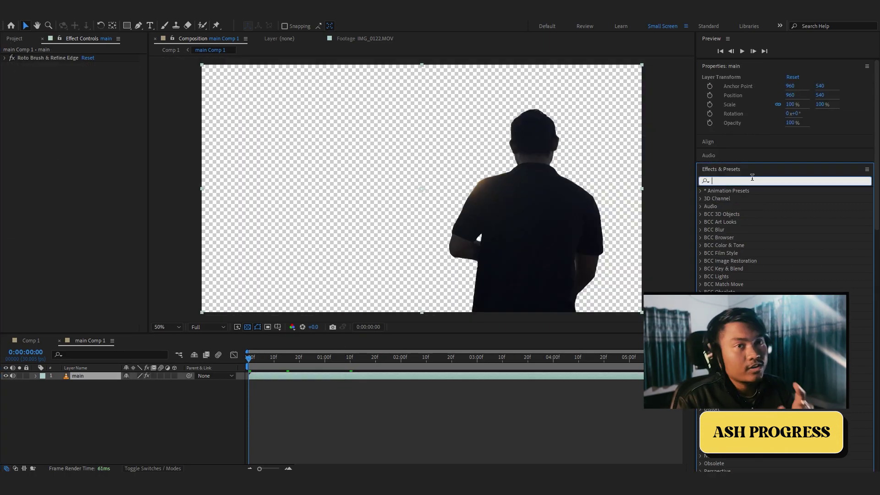
pyautogui.write('coloram')
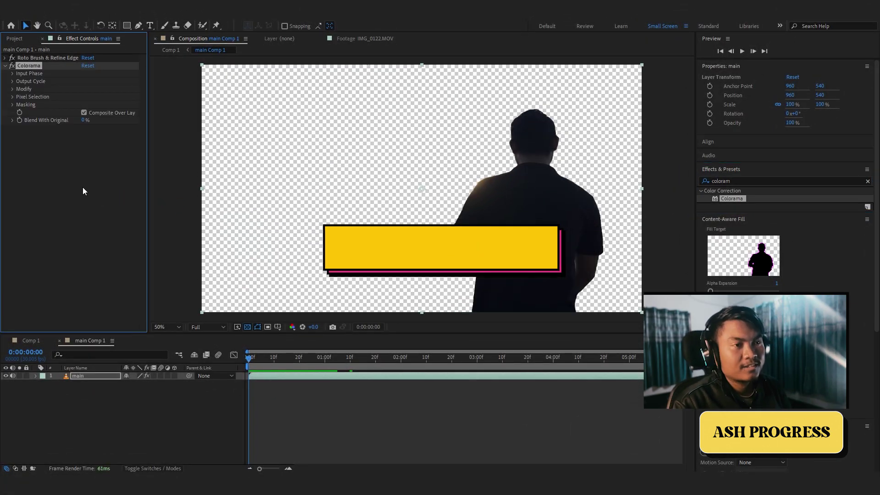
pyautogui.press('.')
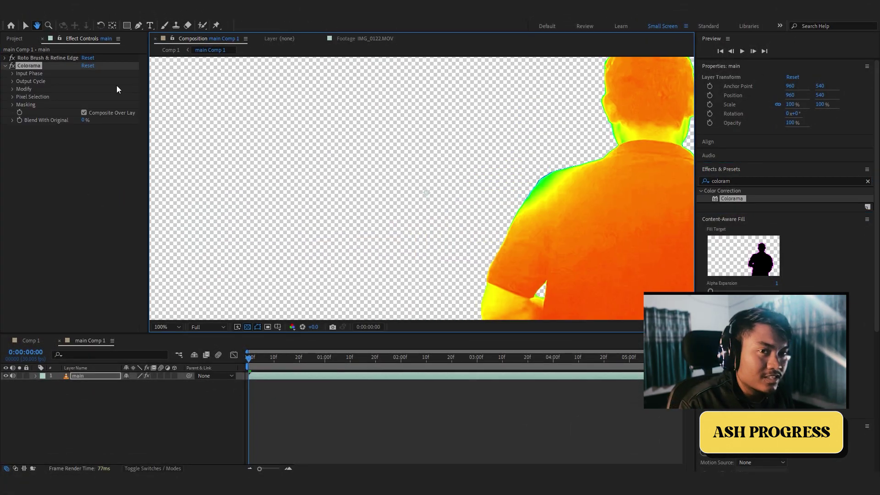
pyautogui.click(64, 58)
pyautogui.scroll(-2, 537, 159)
pyautogui.scroll(2, 599, 183)
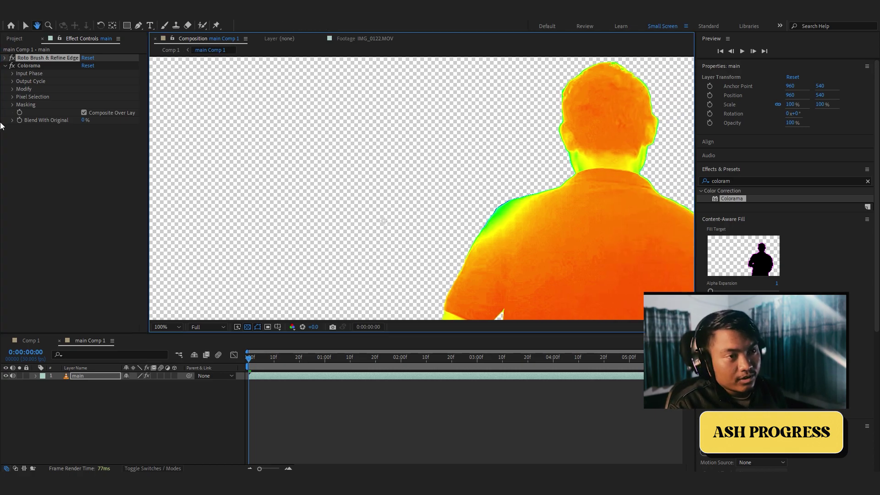
pyautogui.click(6, 59)
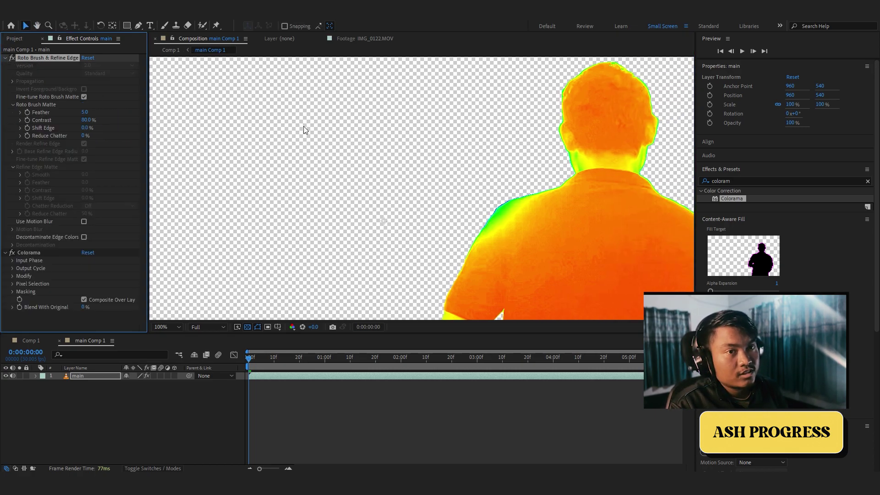
pyautogui.click(5, 59)
# Give Colorama's Output Cycle the Negative palette, shift the cycle, and toggle it to compare
pyautogui.click(13, 73)
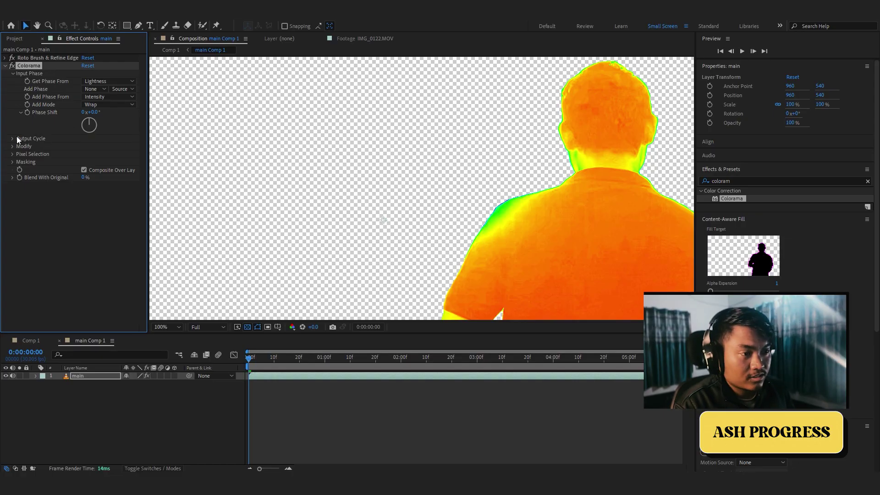
pyautogui.click(12, 138)
pyautogui.click(97, 147)
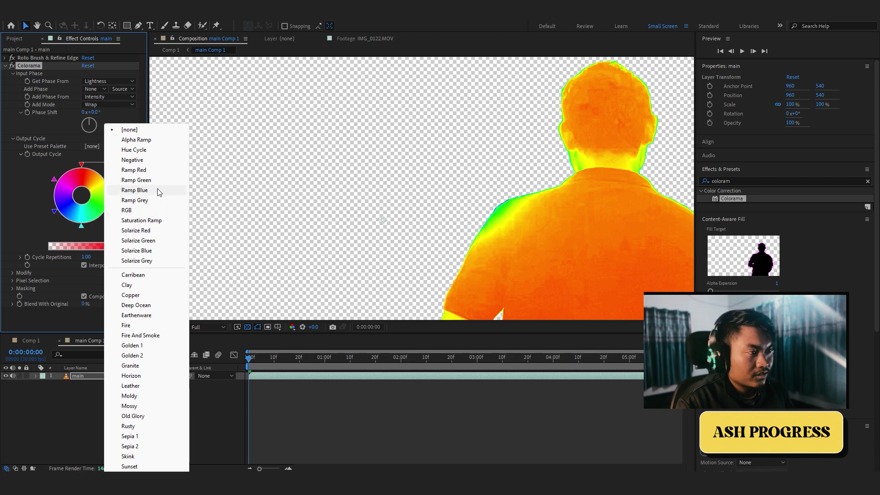
pyautogui.click(132, 160)
pyautogui.scroll(-2, 492, 232)
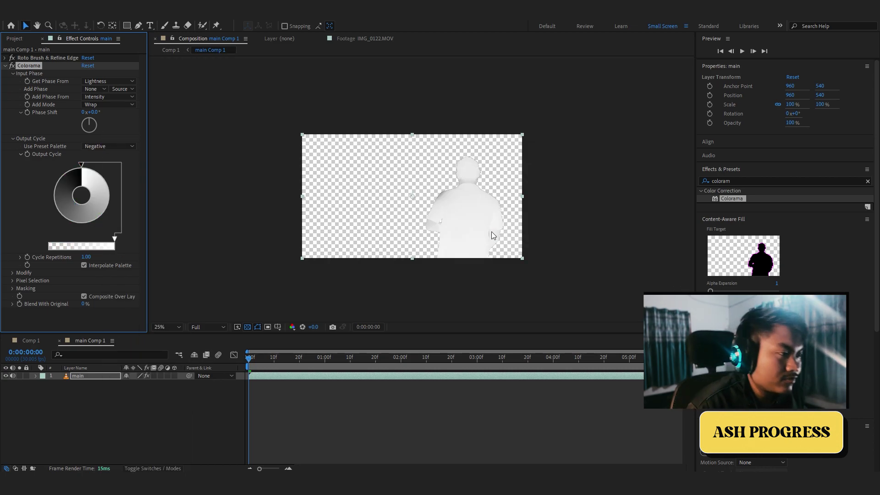
pyautogui.scroll(1, 491, 231)
pyautogui.scroll(-1, 454, 269)
pyautogui.scroll(1, 464, 267)
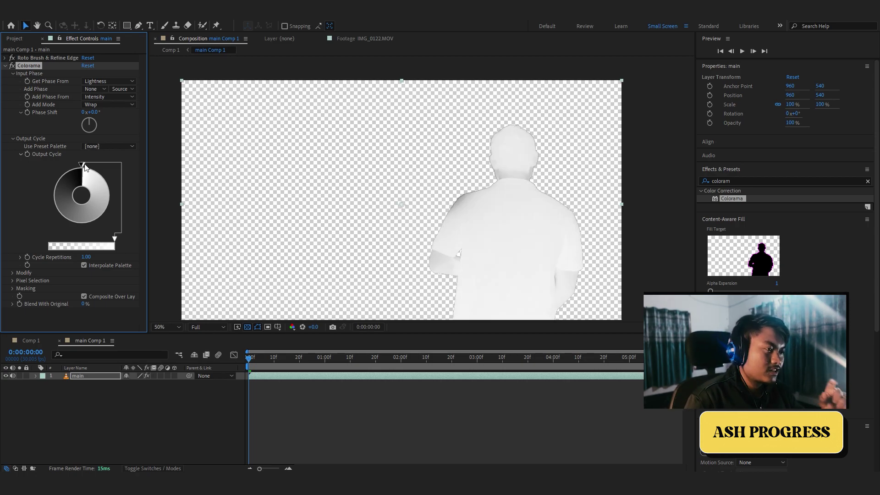
pyautogui.moveTo(85, 168); pyautogui.dragTo(97, 174)
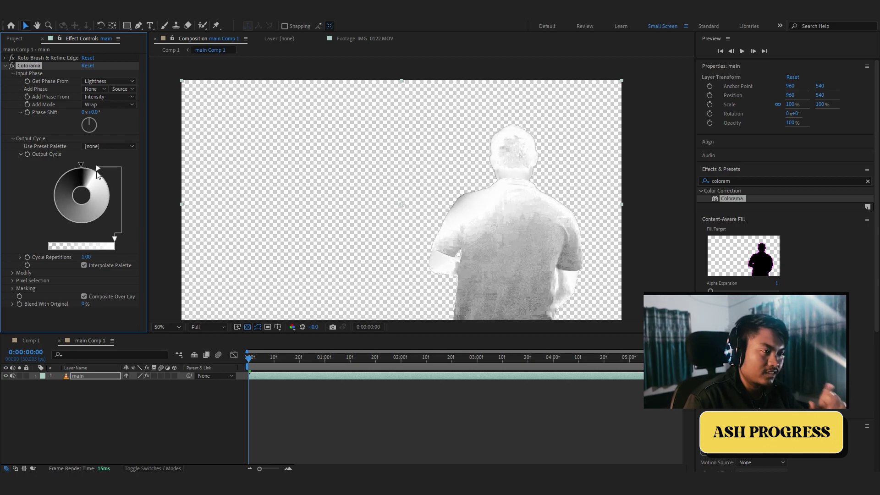
pyautogui.scroll(-1, 530, 218)
pyautogui.scroll(1, 531, 222)
pyautogui.moveTo(531, 223); pyautogui.dragTo(533, 208)
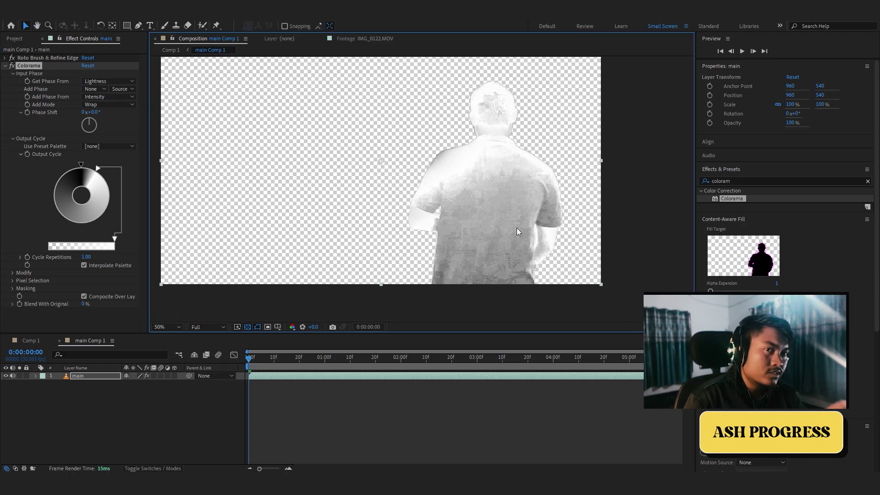
pyautogui.click(11, 66)
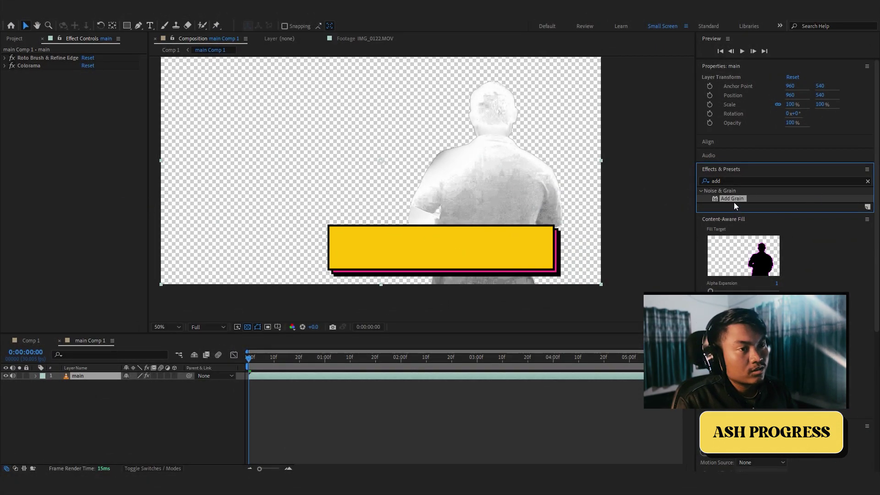
# Apply Add Grain with Final Output viewing mode and the Eastman EXR 100T preset
pyautogui.moveTo(732, 199); pyautogui.dragTo(205, 197)
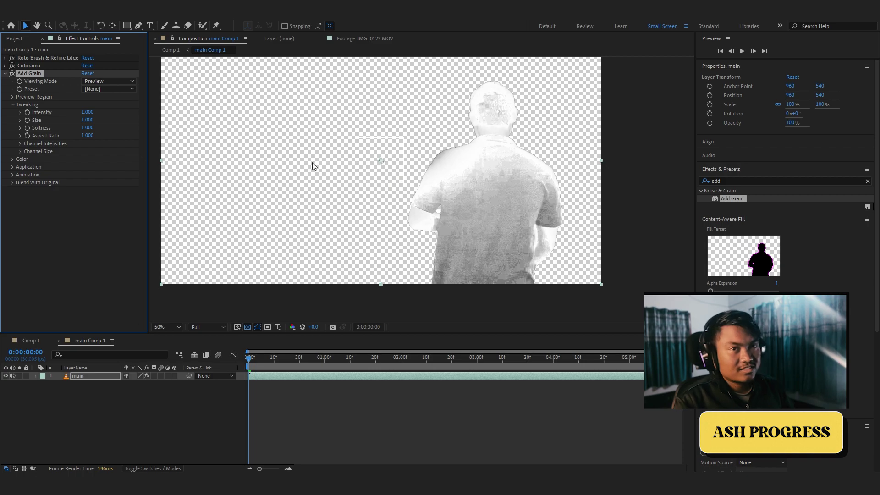
pyautogui.scroll(2, 257, 110)
pyautogui.click(113, 81)
pyautogui.click(113, 110)
pyautogui.click(110, 88)
pyautogui.click(135, 125)
pyautogui.scroll(-2, 367, 130)
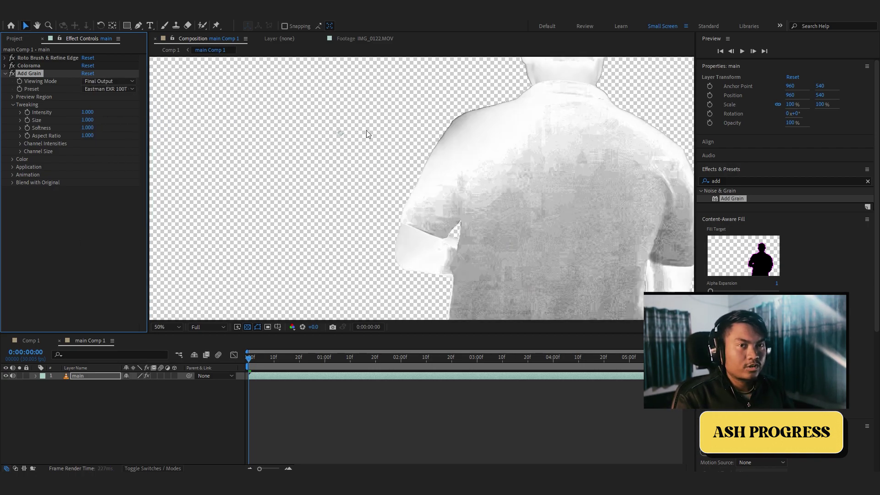
pyautogui.scroll(2, 366, 130)
pyautogui.scroll(-2, 505, 197)
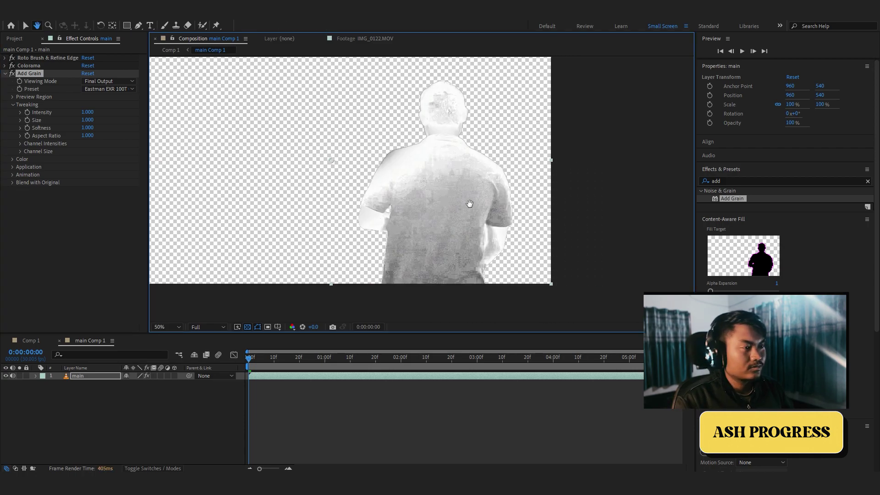
pyautogui.scroll(2, 481, 220)
pyautogui.scroll(2, 461, 239)
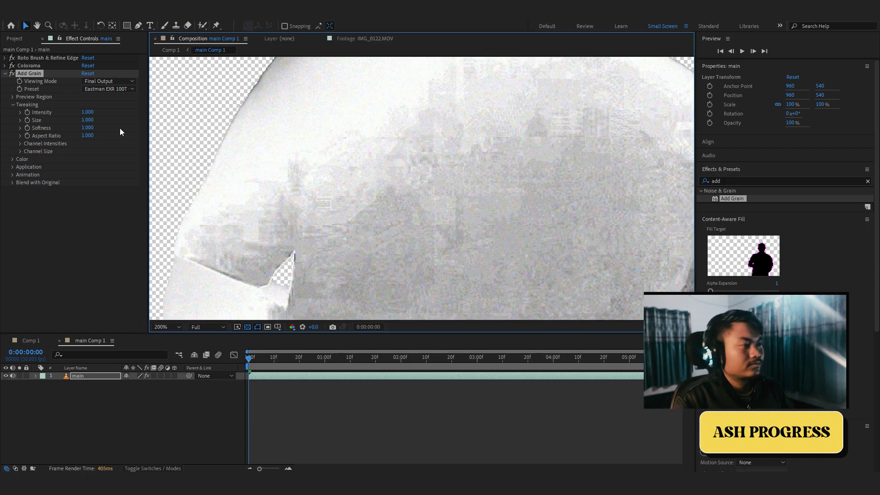
# Set the grain to Intensity 3, Size 2 and Softness 1.5
pyautogui.moveTo(86, 111); pyautogui.dragTo(111, 115)
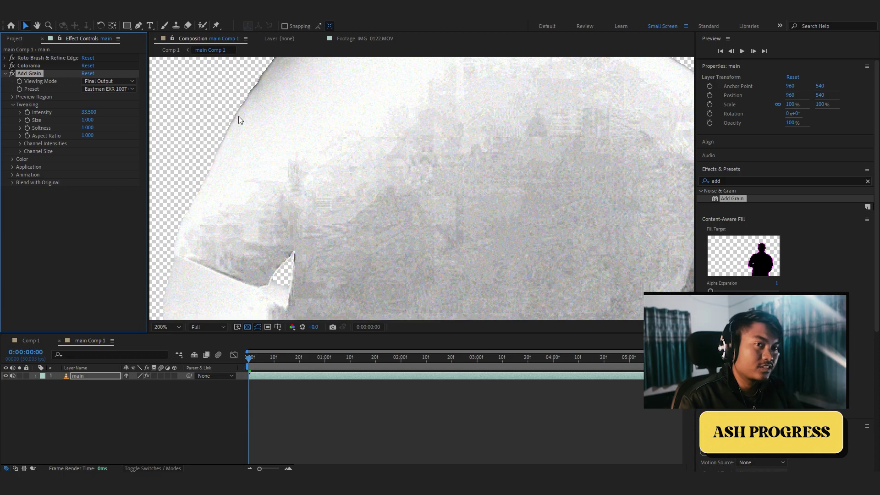
pyautogui.scroll(-2, 286, 177)
pyautogui.write('3')
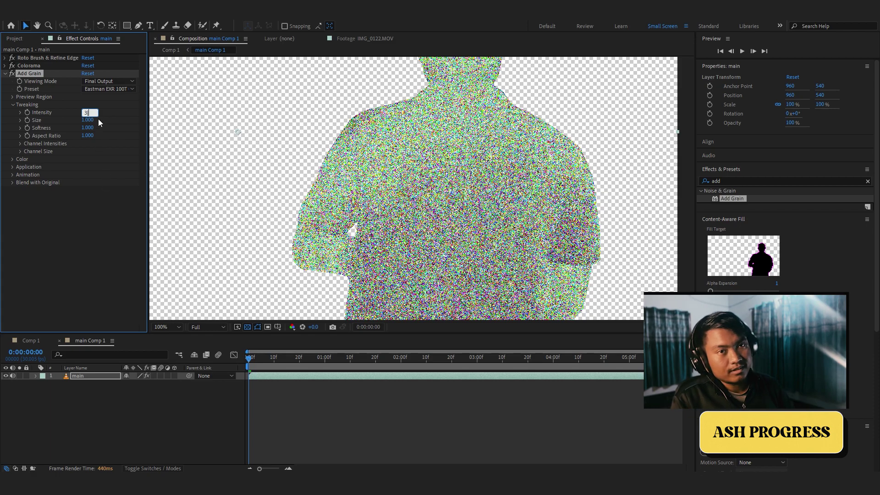
pyautogui.press('Return')
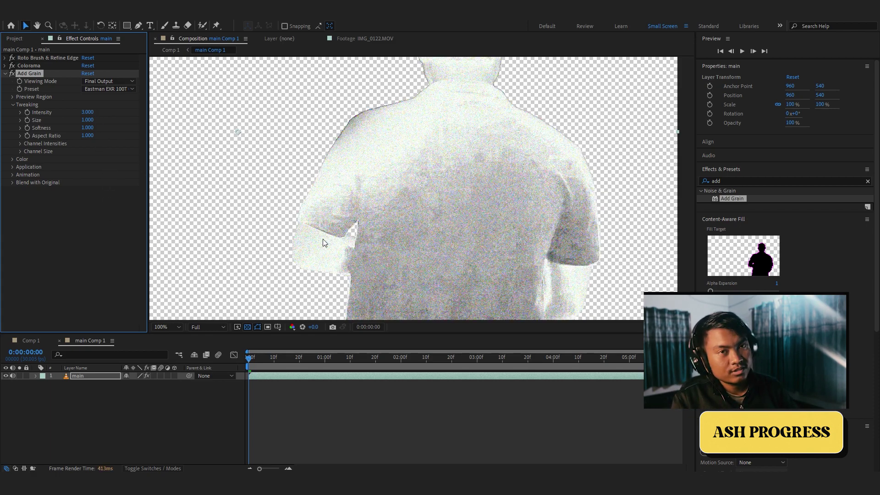
pyautogui.scroll(-2, 388, 239)
pyautogui.scroll(3, 388, 239)
pyautogui.scroll(-3, 388, 238)
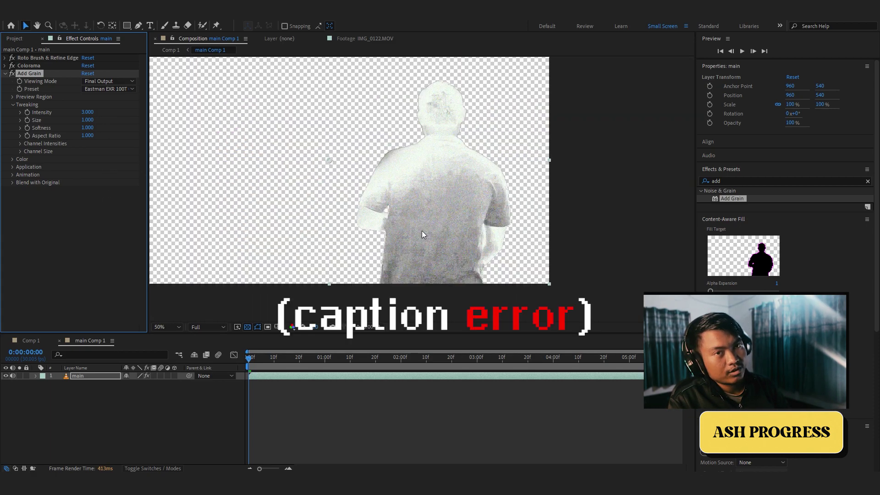
pyautogui.scroll(-1, 446, 225)
pyautogui.scroll(2, 380, 233)
pyautogui.scroll(-2, 383, 235)
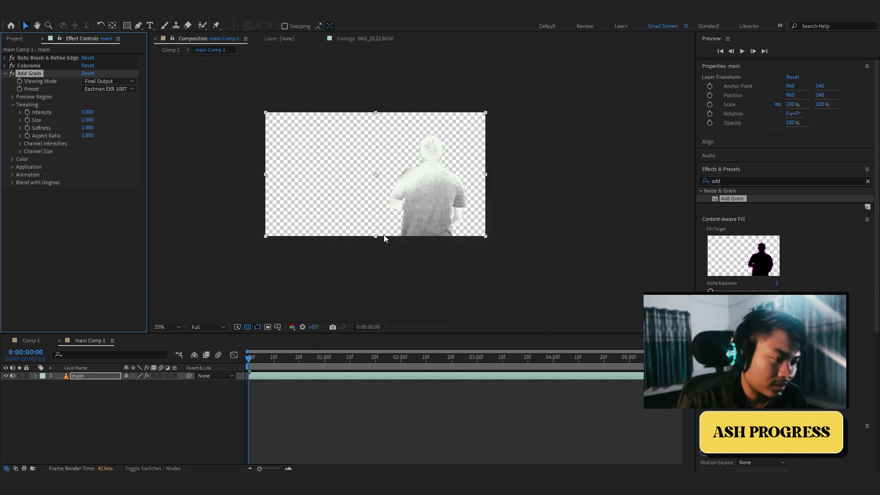
pyautogui.scroll(1, 384, 234)
pyautogui.click(13, 192)
pyautogui.click(6, 73)
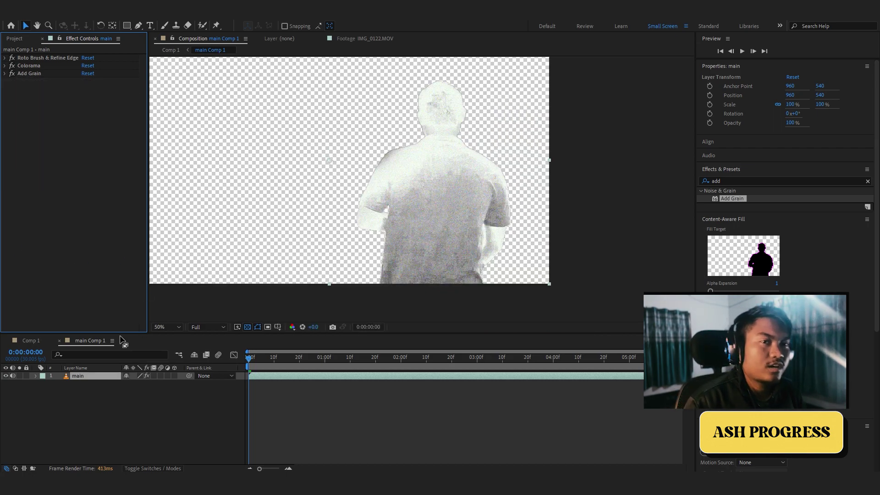
# Add a new adjustment layer above the figure
pyautogui.rightClick(126, 425)
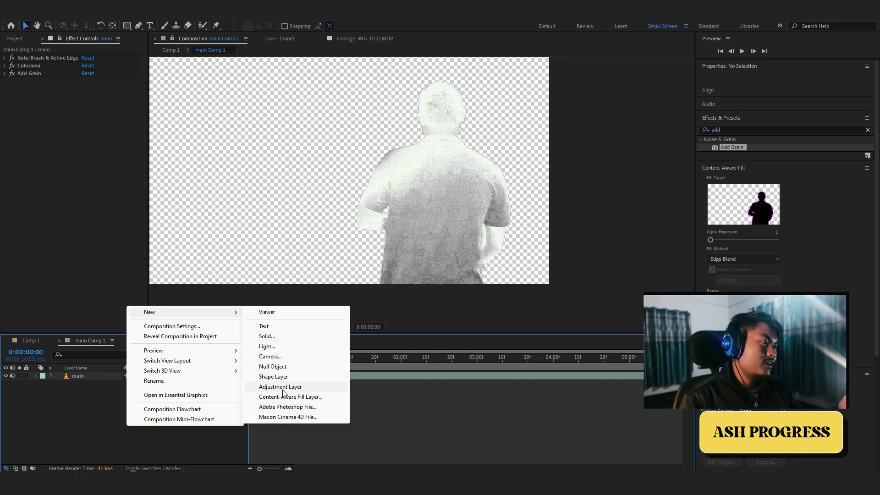
pyautogui.click(282, 388)
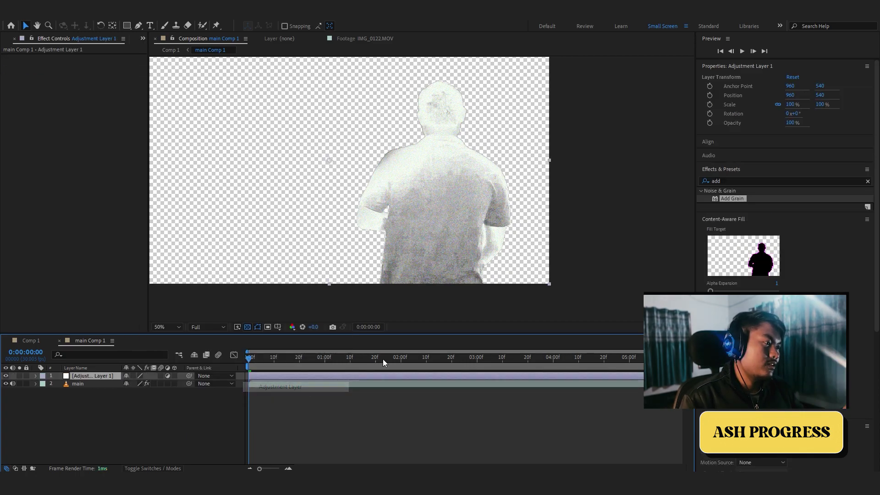
pyautogui.click(322, 376)
# Apply Curves to the adjustment layer and pull the lower point down-right to darken shadows
pyautogui.click(727, 178)
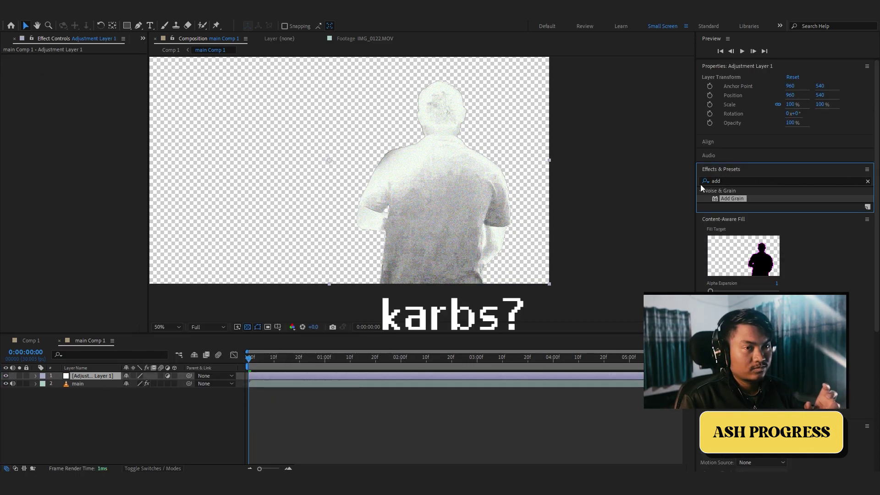
pyautogui.click(868, 181)
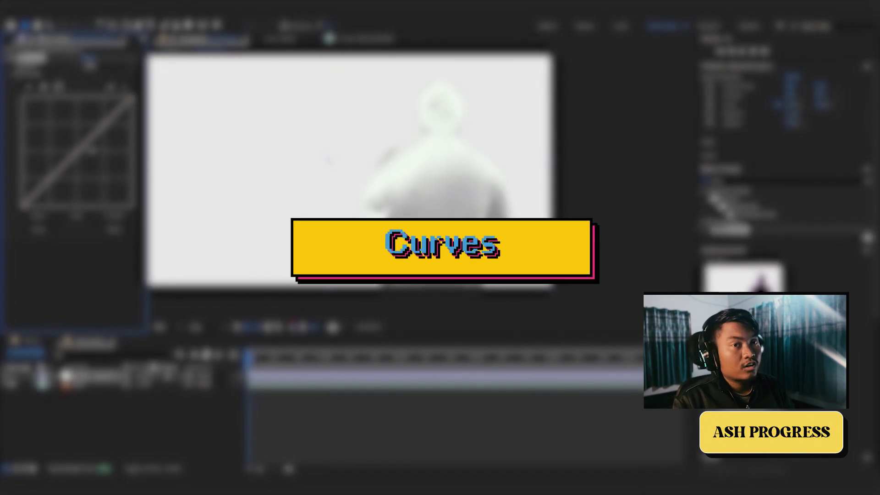
pyautogui.moveTo(78, 152); pyautogui.dragTo(84, 137)
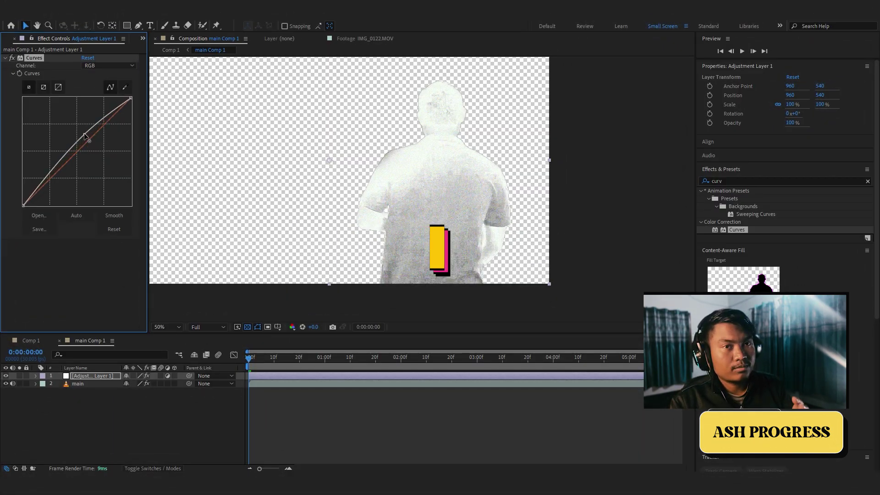
pyautogui.moveTo(50, 179); pyautogui.dragTo(79, 179)
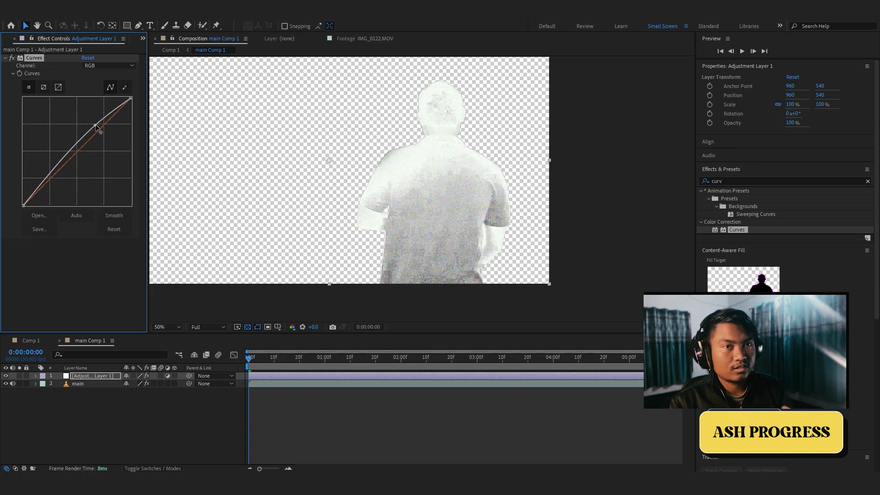
pyautogui.moveTo(92, 133); pyautogui.dragTo(108, 120)
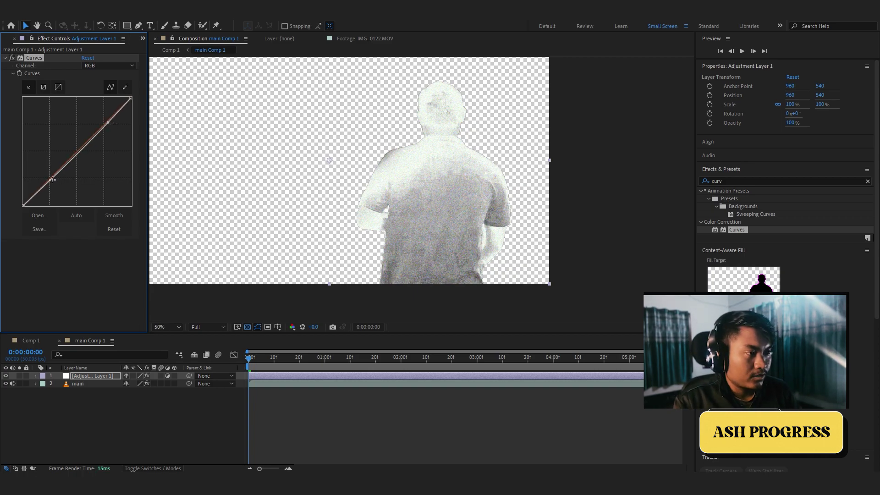
pyautogui.moveTo(53, 181); pyautogui.dragTo(57, 184)
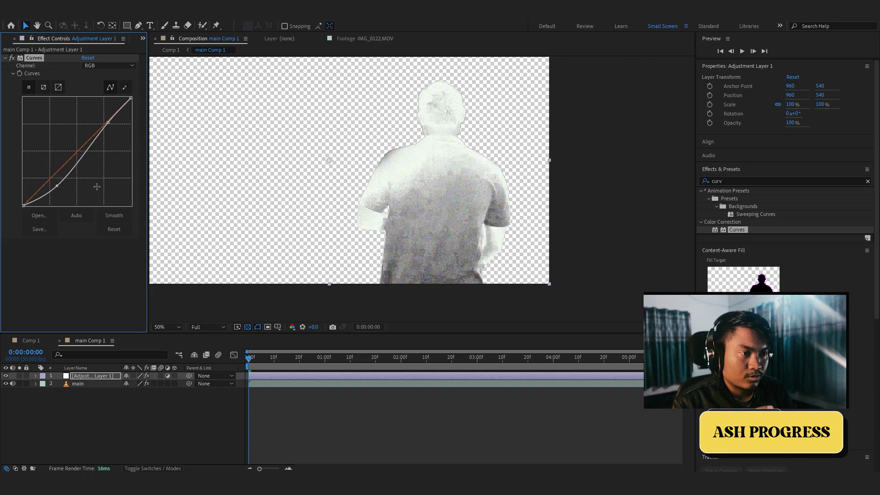
pyautogui.scroll(2, 464, 229)
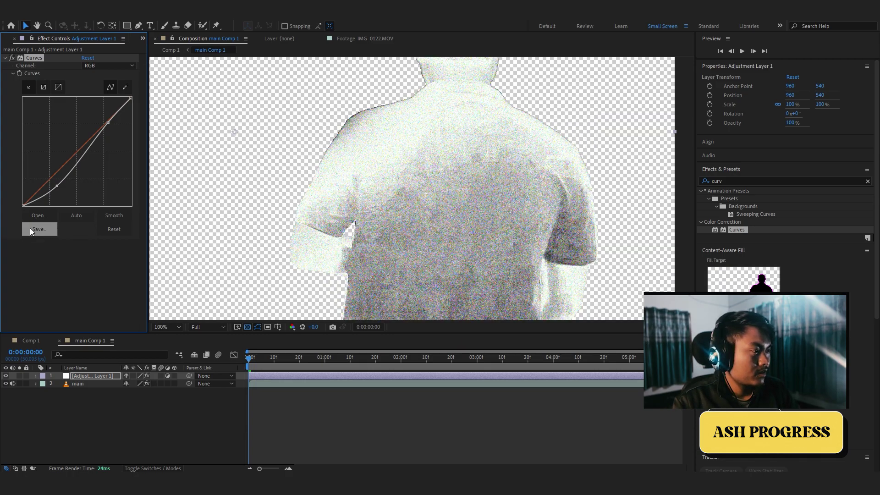
pyautogui.hotkey('ctrl', '`')
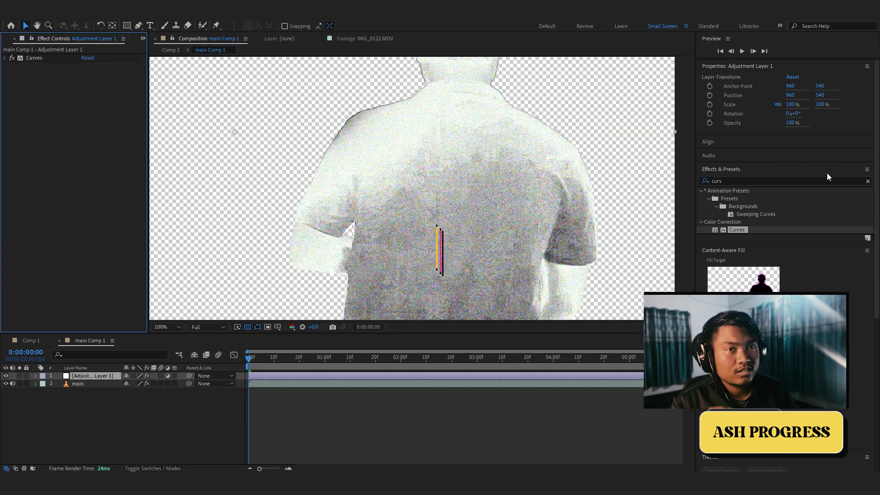
pyautogui.click(867, 180)
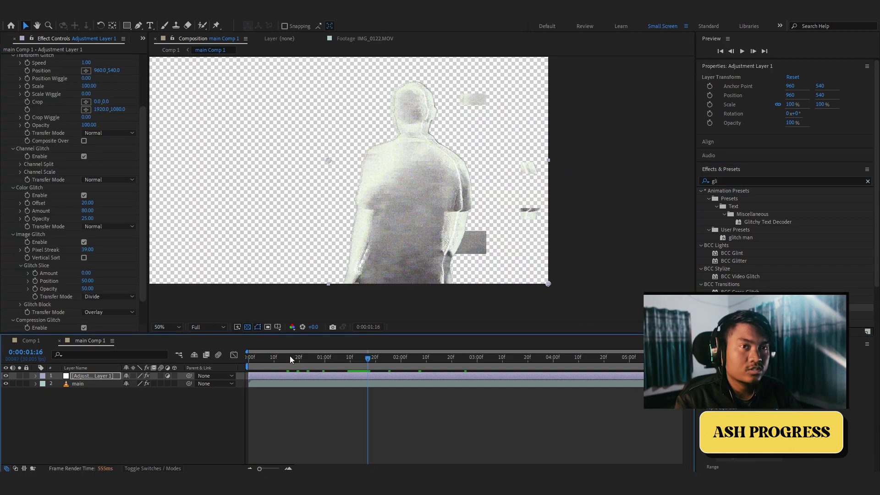
pyautogui.moveTo(289, 355); pyautogui.dragTo(249, 357)
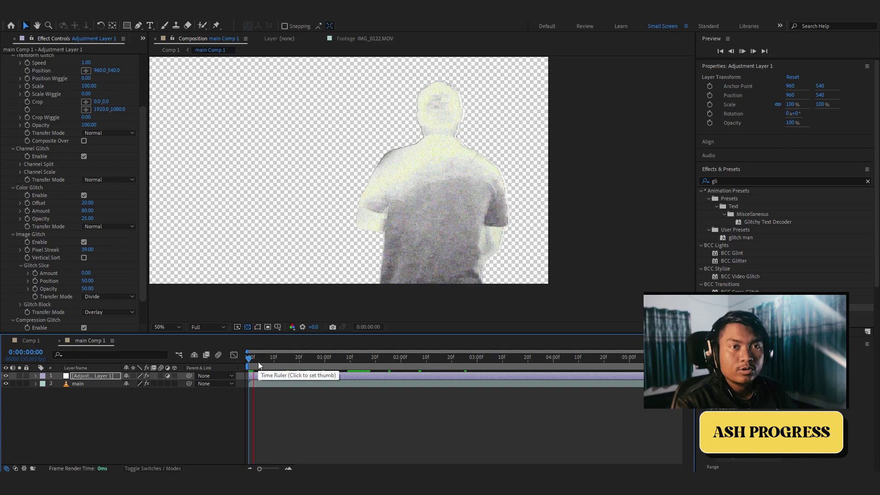
pyautogui.press('space')
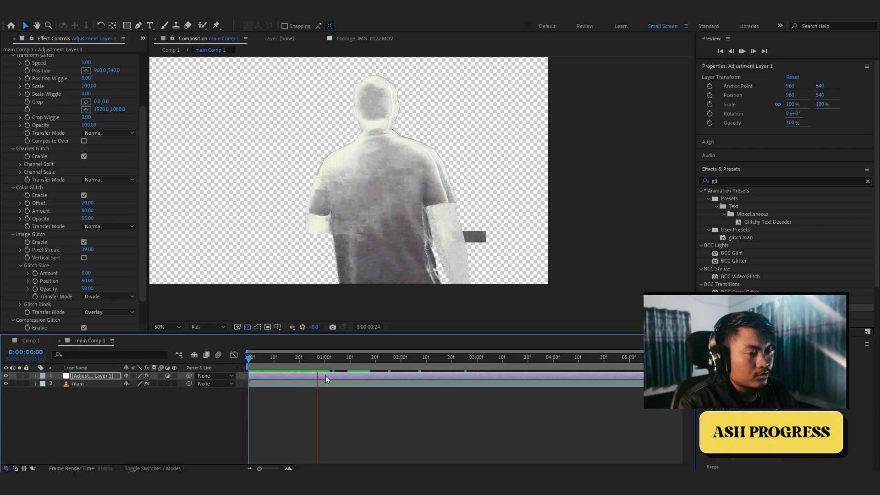
pyautogui.press('space')
pyautogui.click(287, 354)
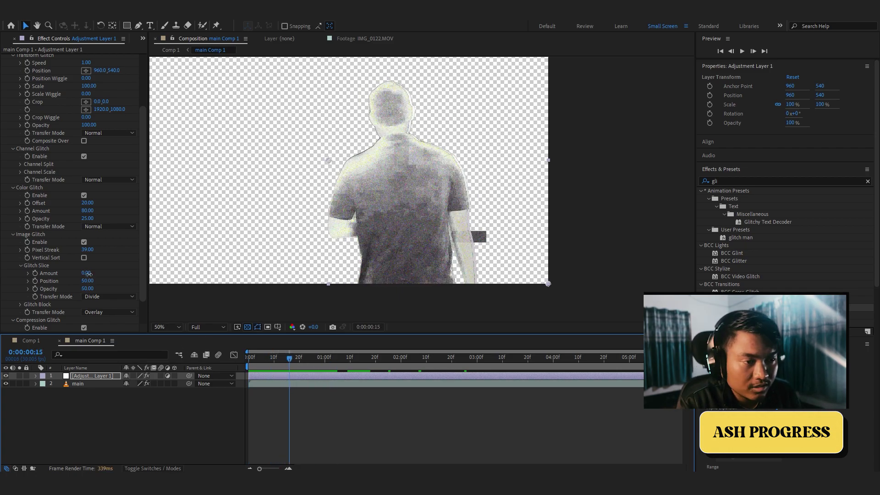
pyautogui.moveTo(88, 273); pyautogui.dragTo(96, 274)
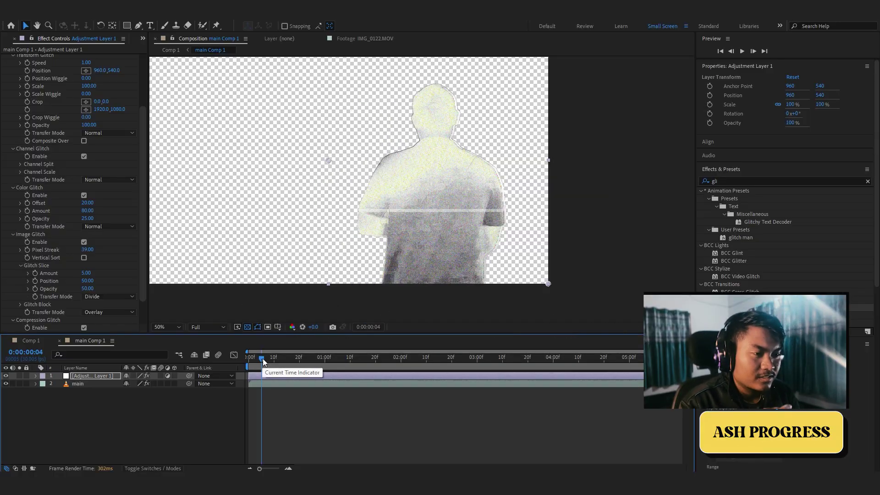
pyautogui.moveTo(262, 358); pyautogui.dragTo(406, 358)
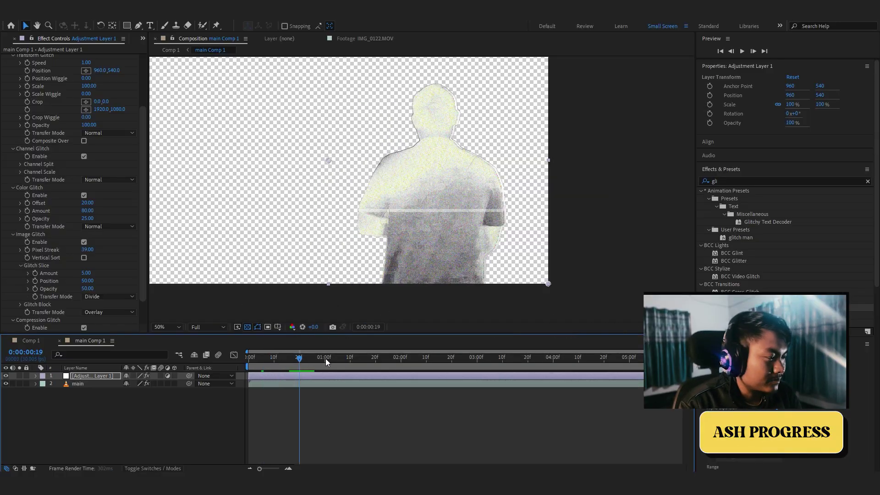
pyautogui.click(124, 298)
pyautogui.click(501, 364)
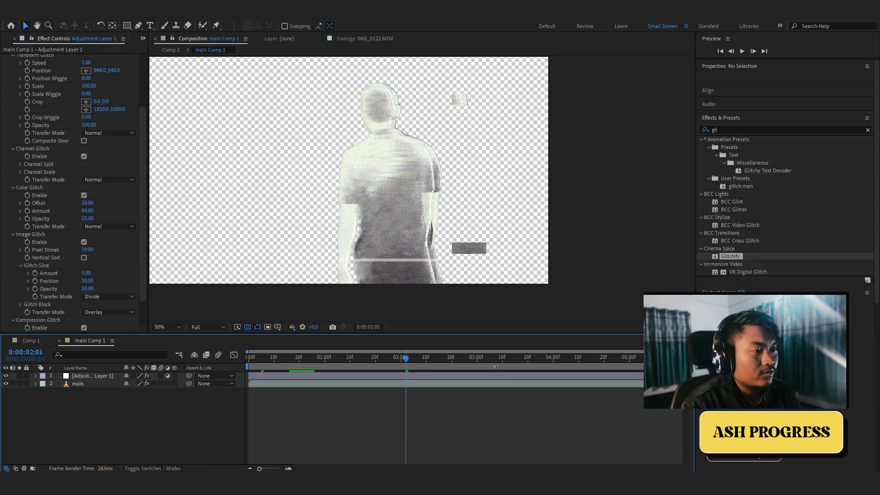
pyautogui.moveTo(523, 360); pyautogui.dragTo(599, 360)
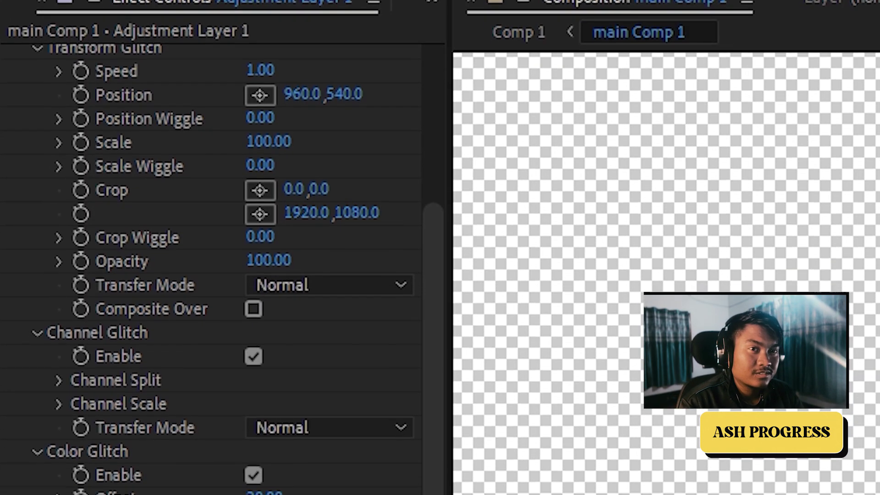
pyautogui.scroll(-1, 108, 161)
pyautogui.scroll(5, 108, 161)
pyautogui.scroll(-1, 108, 161)
pyautogui.scroll(-1, 108, 160)
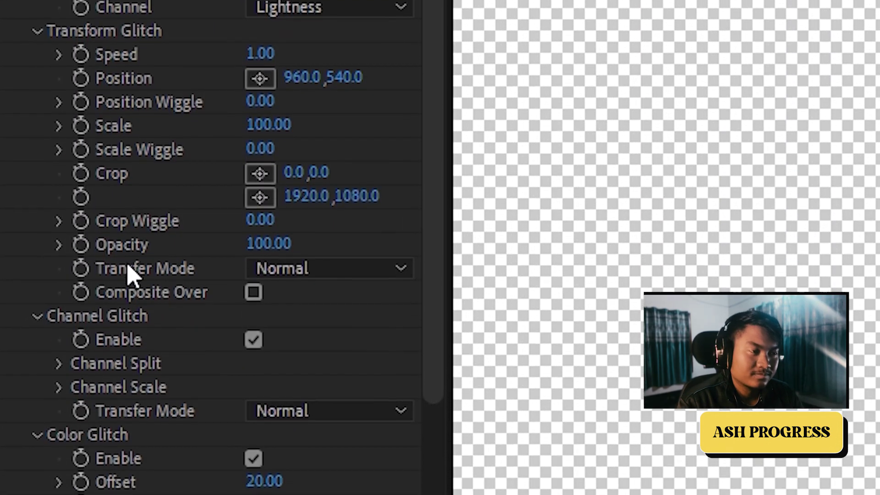
pyautogui.scroll(-3, 150, 374)
pyautogui.scroll(-5, 154, 413)
pyautogui.scroll(-3, 156, 385)
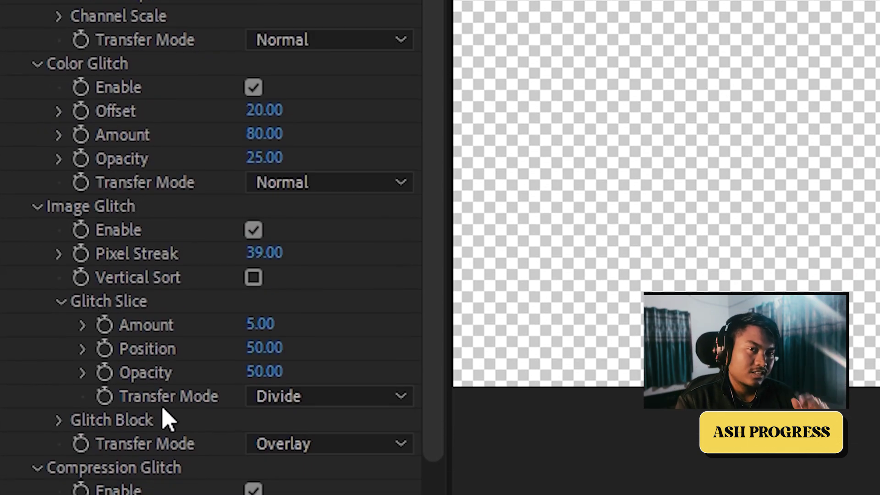
pyautogui.scroll(-2, 158, 423)
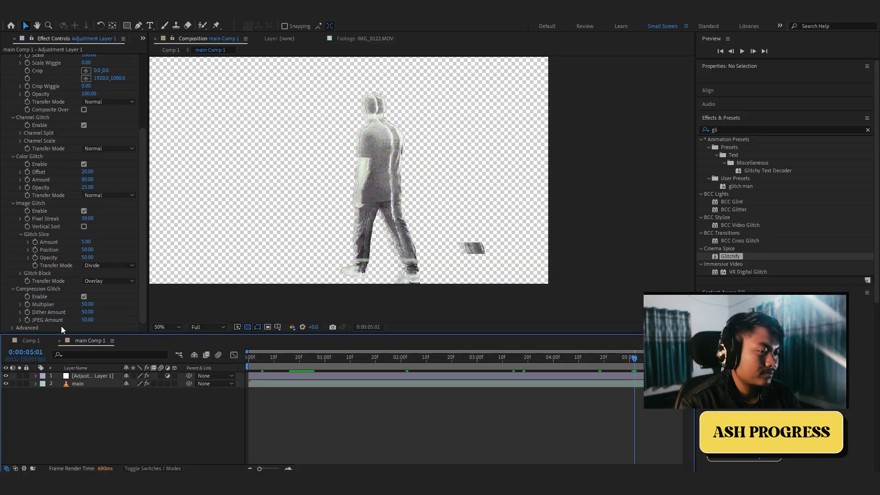
# Add a new adjustment layer in Comp 1 with the sunset background
pyautogui.click(31, 340)
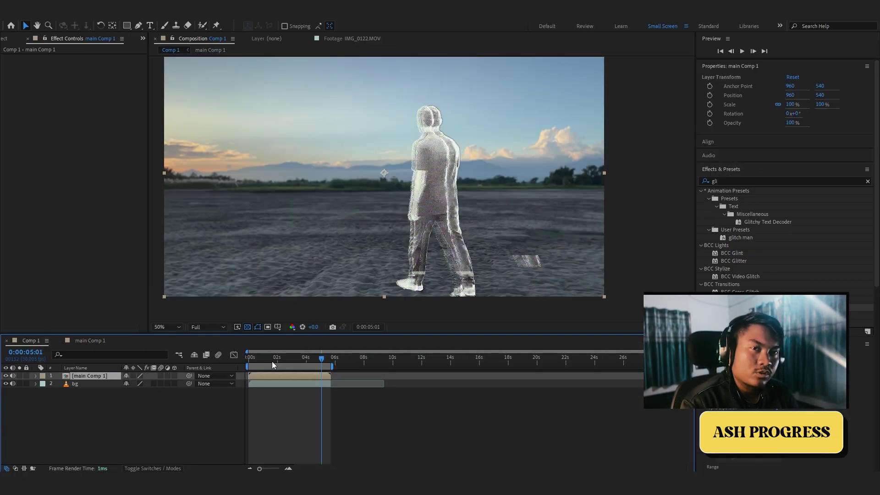
pyautogui.click(268, 358)
pyautogui.moveTo(268, 358); pyautogui.dragTo(270, 358)
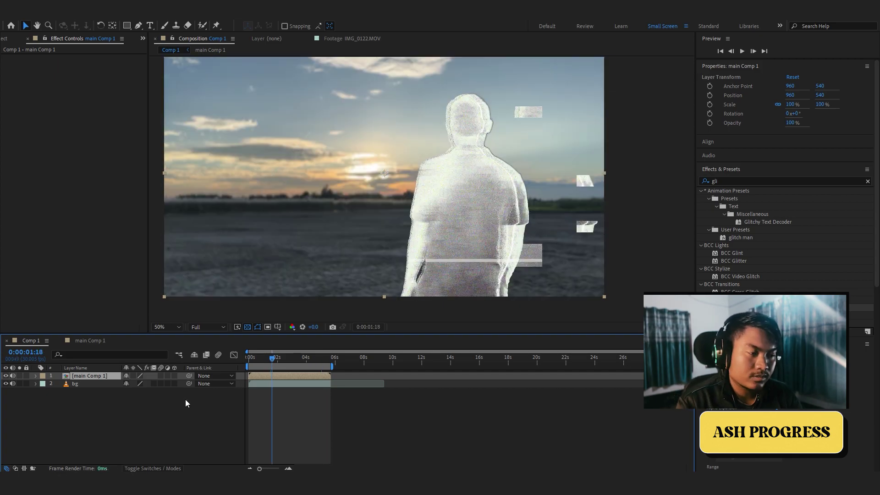
pyautogui.scroll(-2, 378, 250)
pyautogui.scroll(2, 378, 251)
pyautogui.rightClick(158, 407)
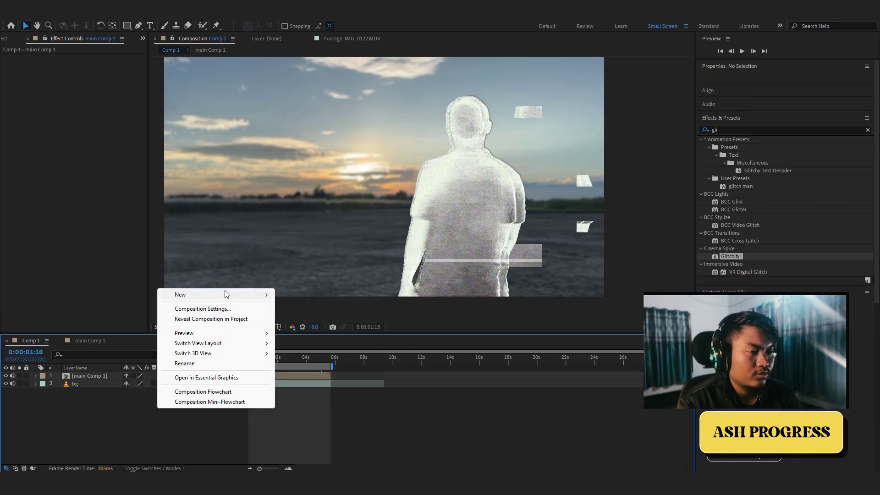
pyautogui.click(294, 369)
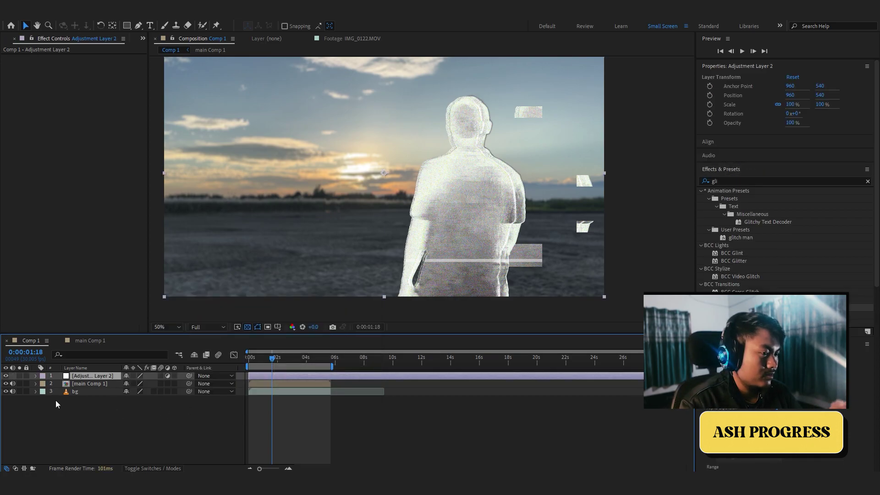
# Move the adjustment layer below main Comp 1 and apply Curves to it
pyautogui.moveTo(92, 389); pyautogui.dragTo(92, 389)
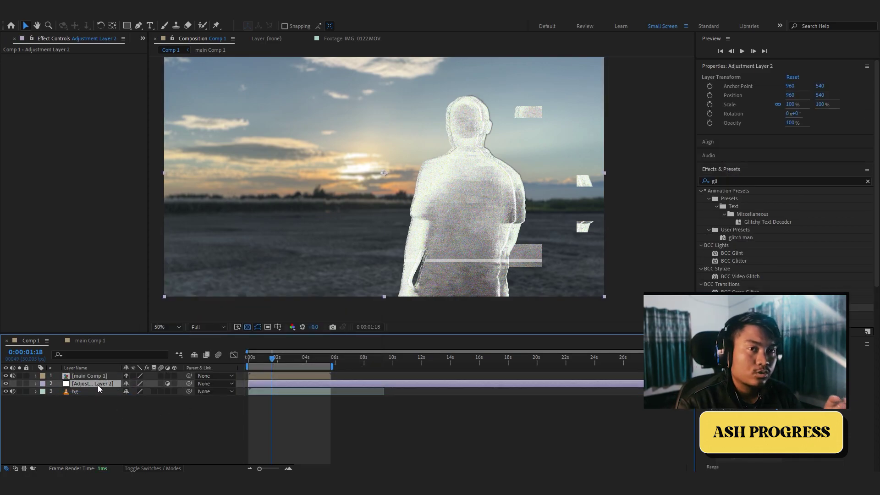
pyautogui.click(868, 182)
pyautogui.write('curv')
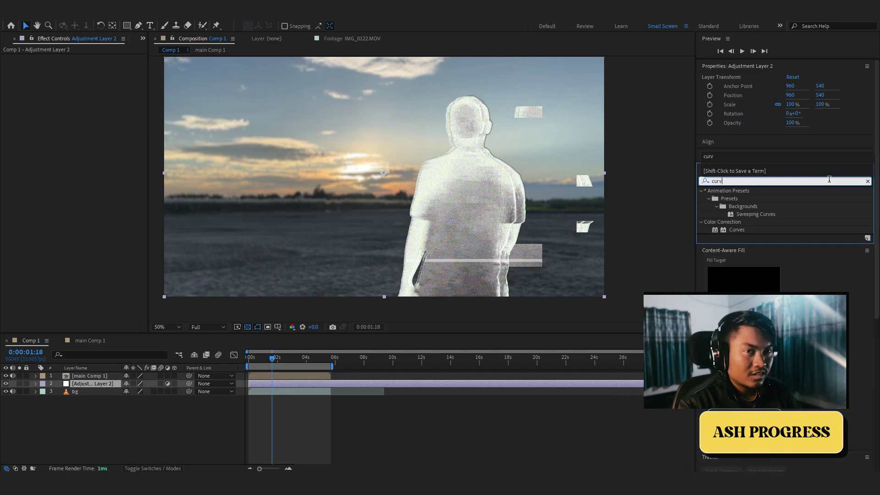
pyautogui.moveTo(737, 230); pyautogui.dragTo(482, 383)
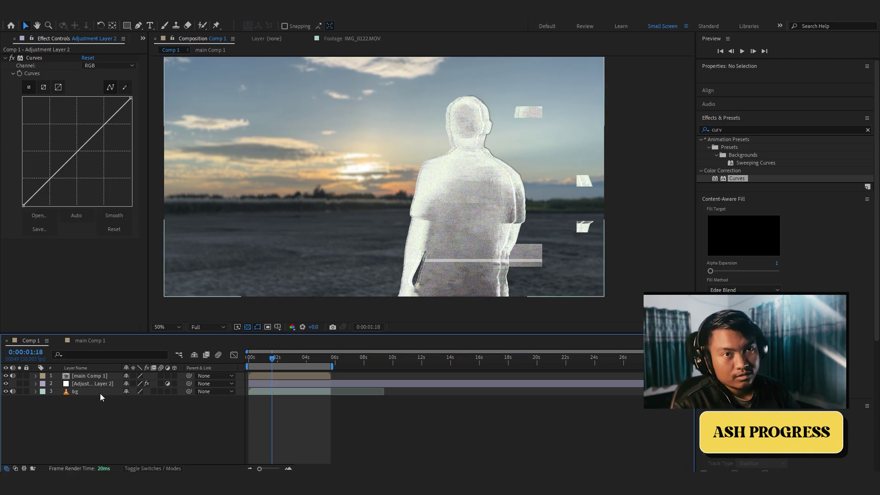
# Rename the composition to RENDER in Composition Settings
pyautogui.click(60, 20)
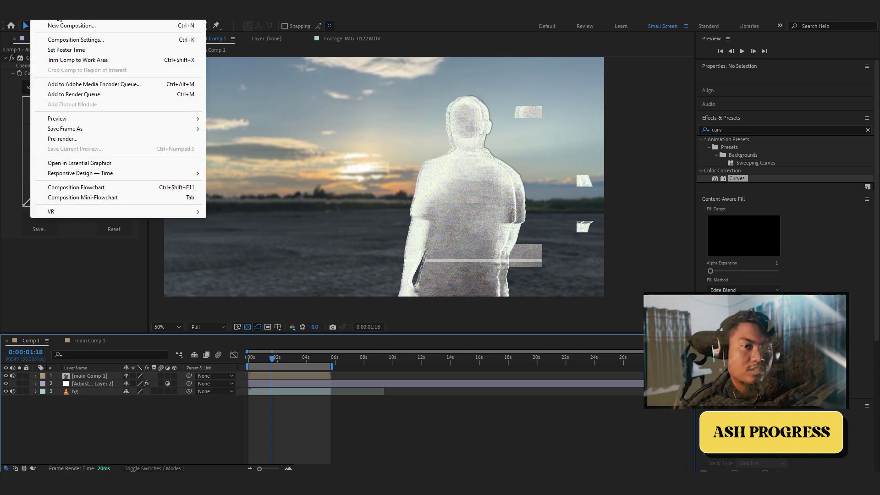
pyautogui.click(68, 41)
pyautogui.moveTo(130, 119); pyautogui.dragTo(275, 133)
pyautogui.write('RENDER')
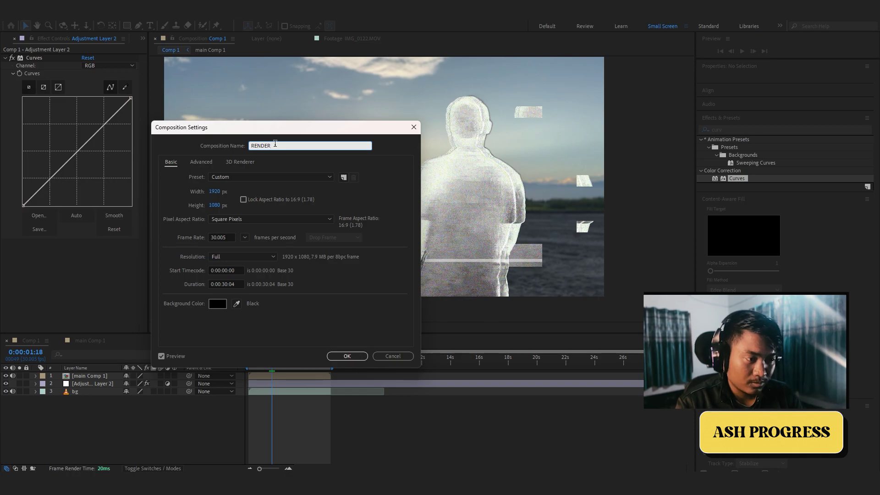
pyautogui.press('Return')
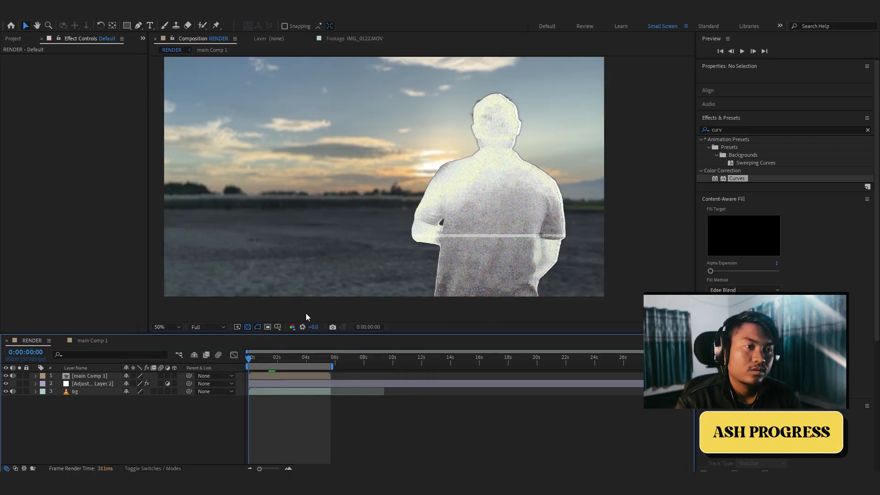
# Add a low point on Adjustment Layer 2's curve and pull it down to darken the background
pyautogui.click(101, 383)
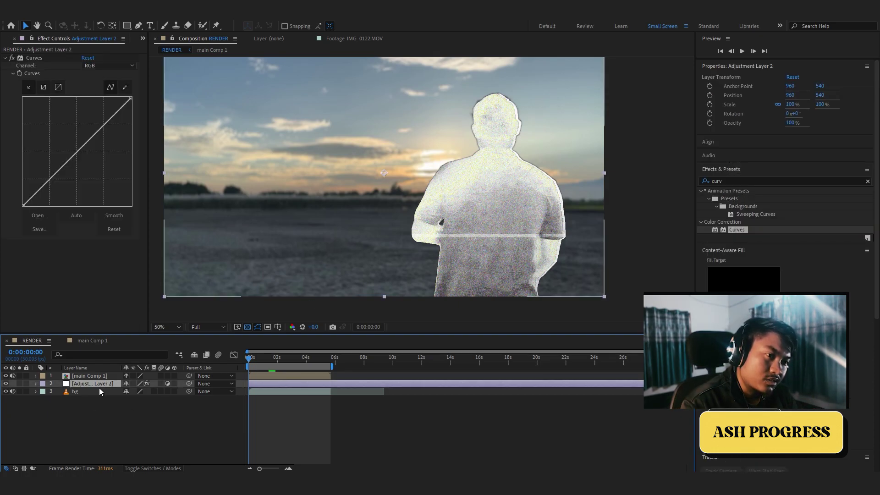
pyautogui.click(60, 187)
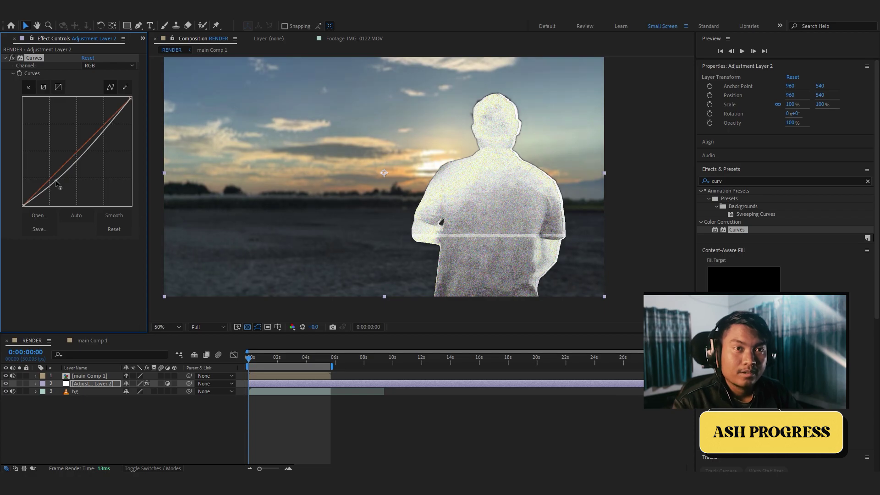
pyautogui.moveTo(57, 181); pyautogui.dragTo(59, 182)
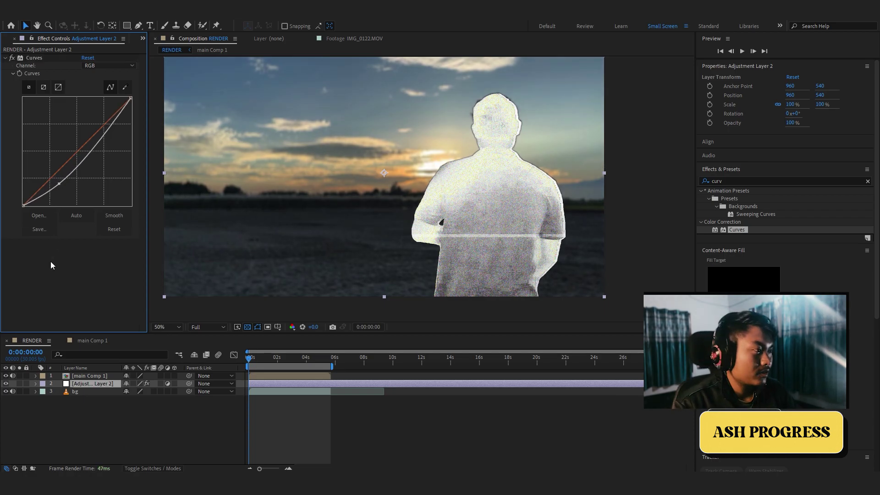
pyautogui.hotkey('ctrl', 'space')
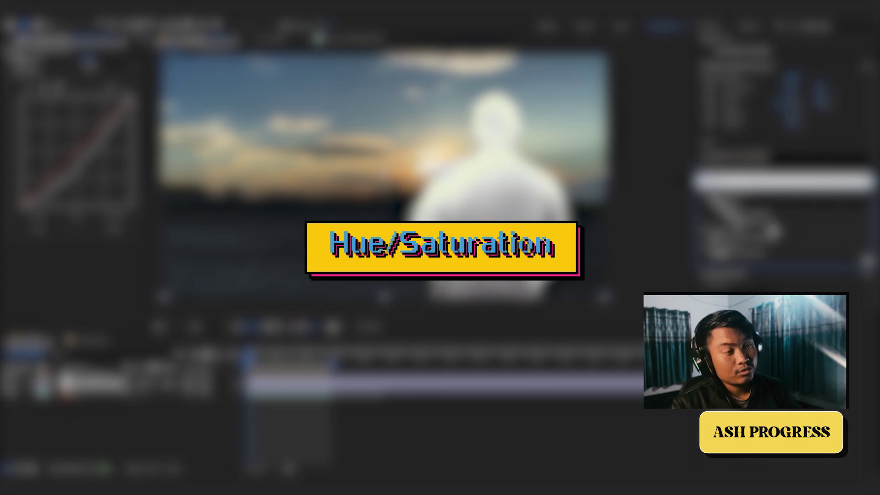
# Apply Hue/Saturation to Adjustment Layer 2, set Master Saturation to 36, and collapse Curves
pyautogui.moveTo(126, 231); pyautogui.dragTo(124, 235)
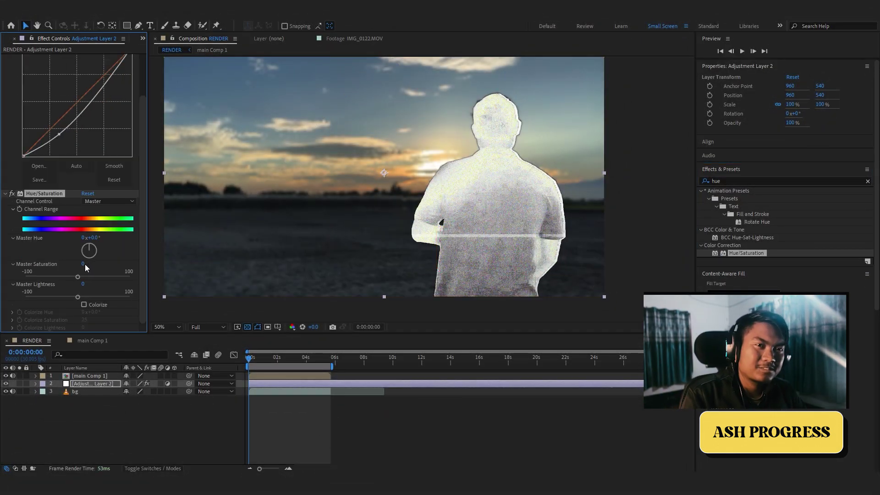
pyautogui.moveTo(83, 266)
pyautogui.mouseDown()
pyautogui.moveTo(111, 267)
pyautogui.moveTo(104, 269)
pyautogui.mouseUp()
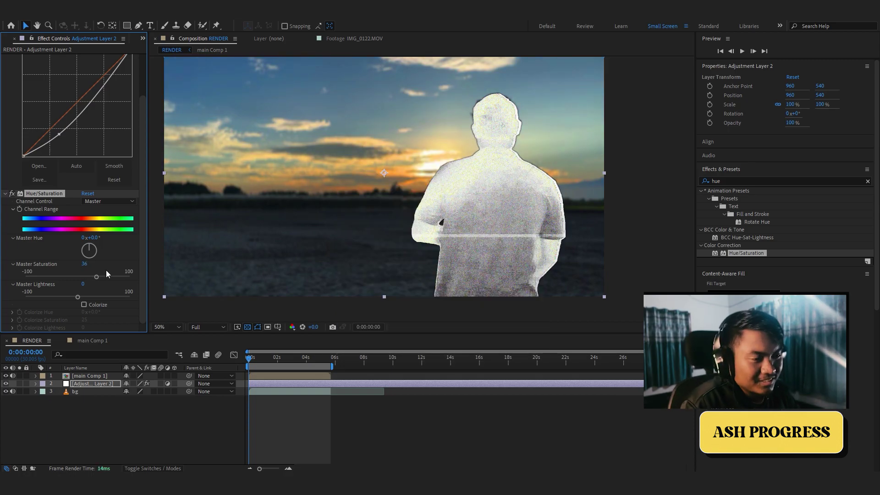
pyautogui.scroll(3, 47, 243)
pyautogui.click(12, 59)
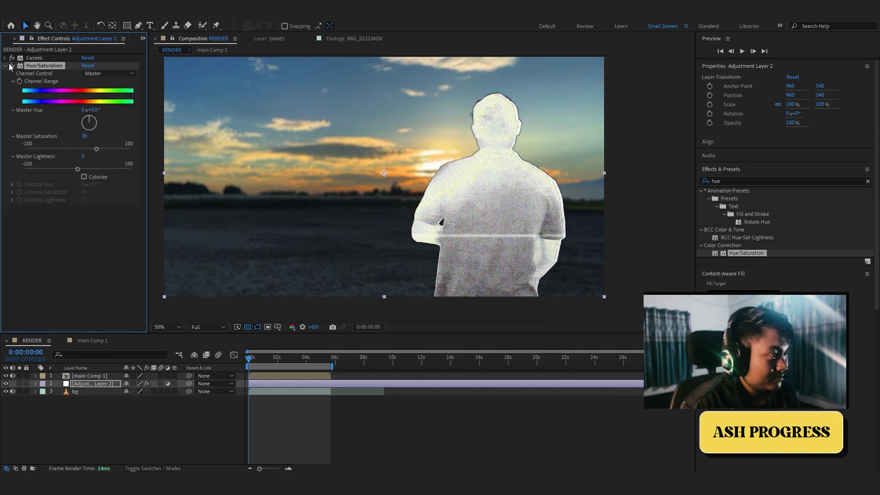
# Let the sky show through main Comp 1's Deep Glow and set its radius to 500
pyautogui.click(264, 321)
pyautogui.click(488, 272)
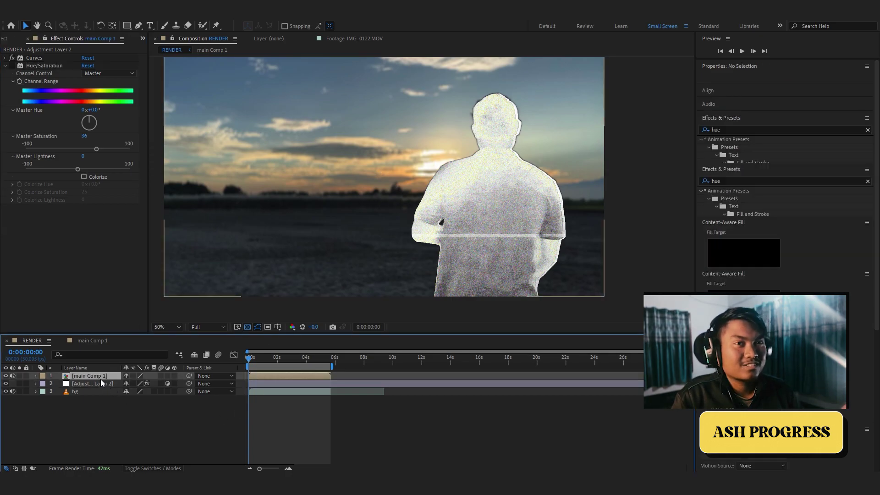
pyautogui.click(867, 181)
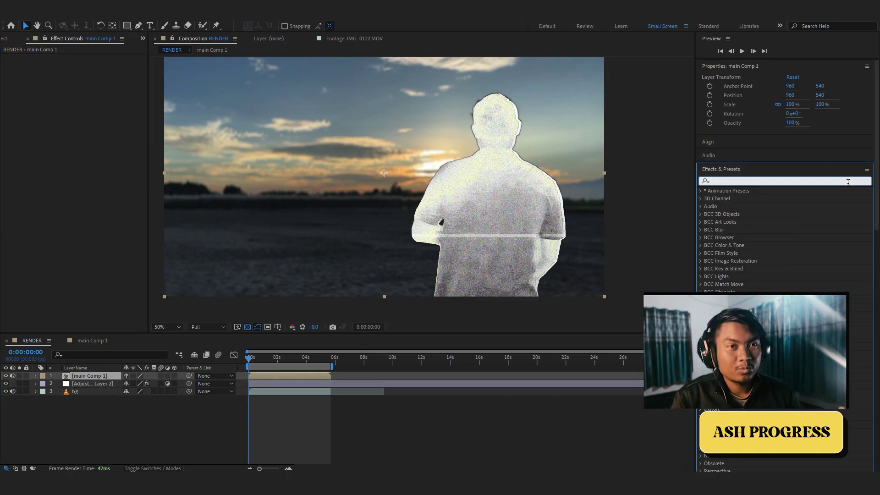
pyautogui.write('dee')
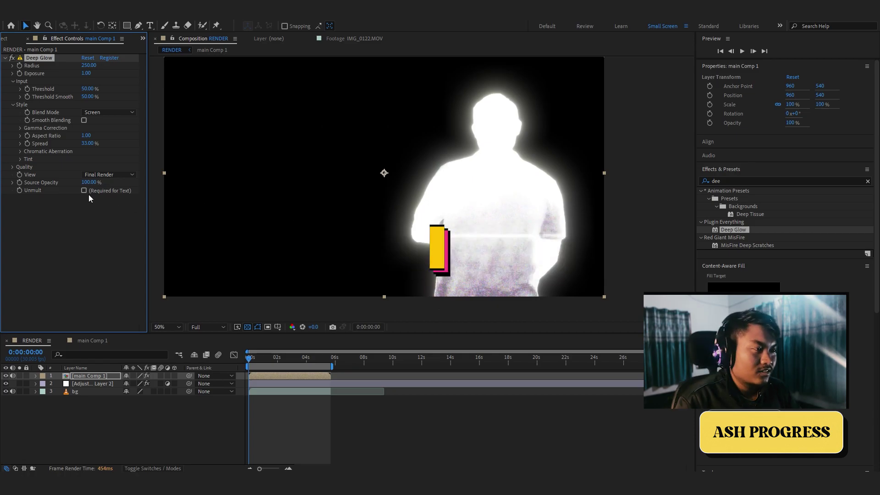
pyautogui.click(85, 191)
pyautogui.scroll(-2, 452, 210)
pyautogui.scroll(2, 453, 212)
pyautogui.scroll(1, 461, 207)
pyautogui.scroll(-1, 461, 207)
pyautogui.scroll(-2, 460, 207)
pyautogui.scroll(2, 447, 204)
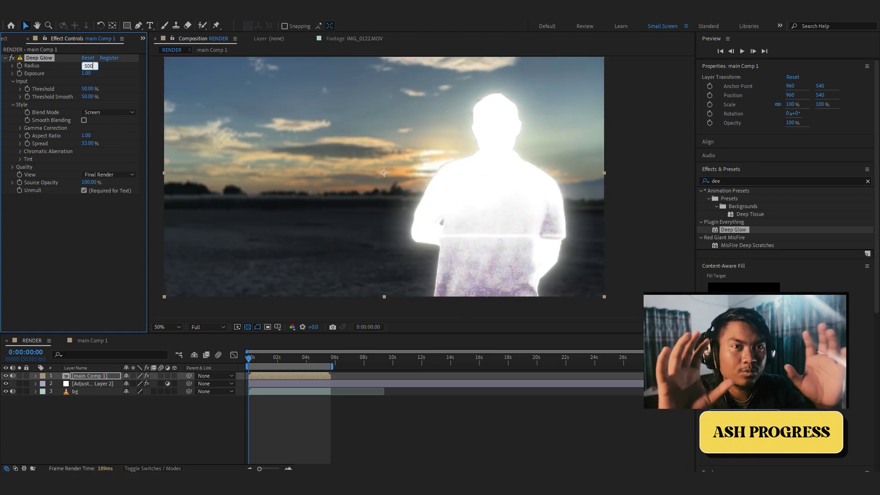
pyautogui.write('500')
pyautogui.press('Return')
# Set the Deep Glow exposure to 0.80 and check the glow later in the clip
pyautogui.click(89, 74)
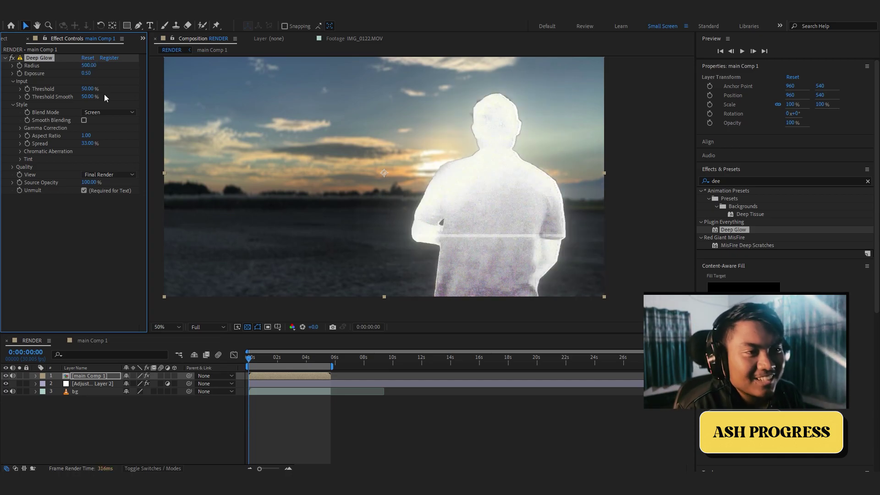
pyautogui.click(87, 73)
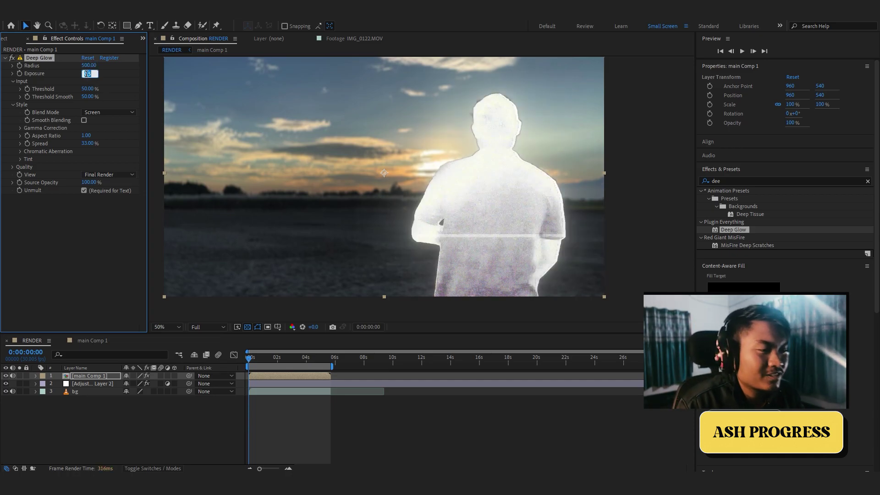
pyautogui.write('0.8')
pyautogui.press('Return')
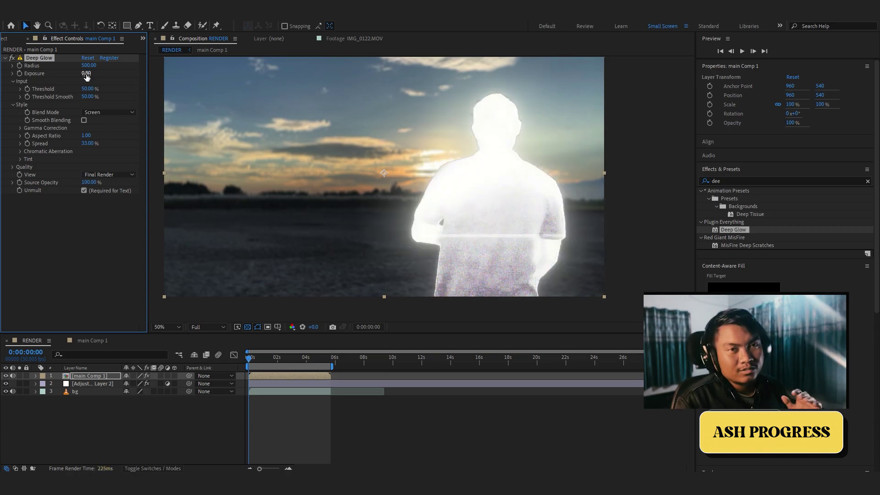
pyautogui.click(266, 359)
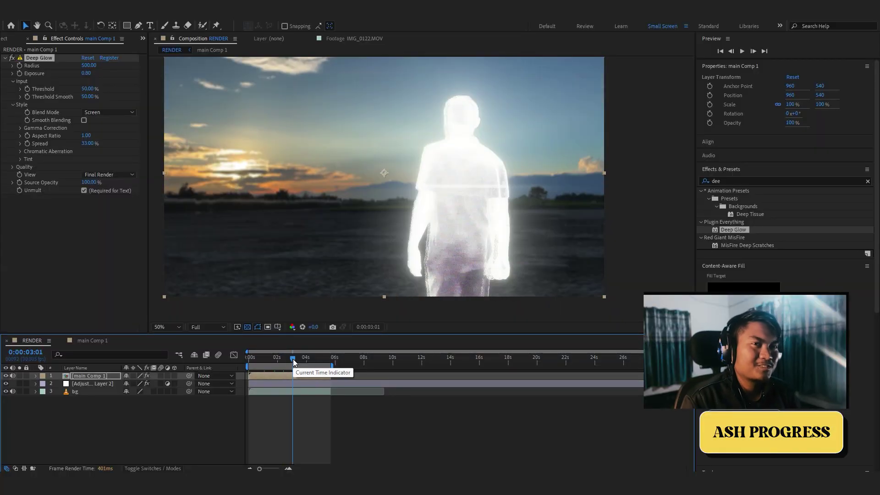
pyautogui.scroll(-2, 472, 264)
pyautogui.scroll(2, 472, 265)
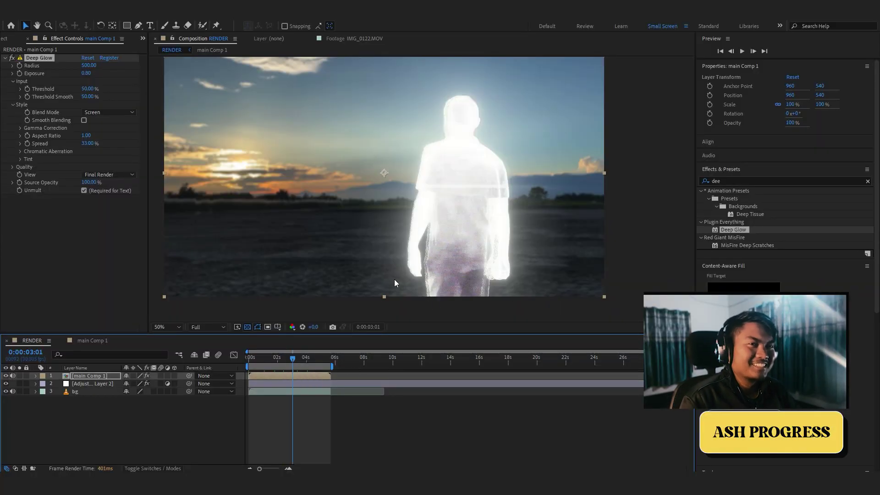
pyautogui.scroll(-2, 372, 269)
pyautogui.scroll(2, 371, 270)
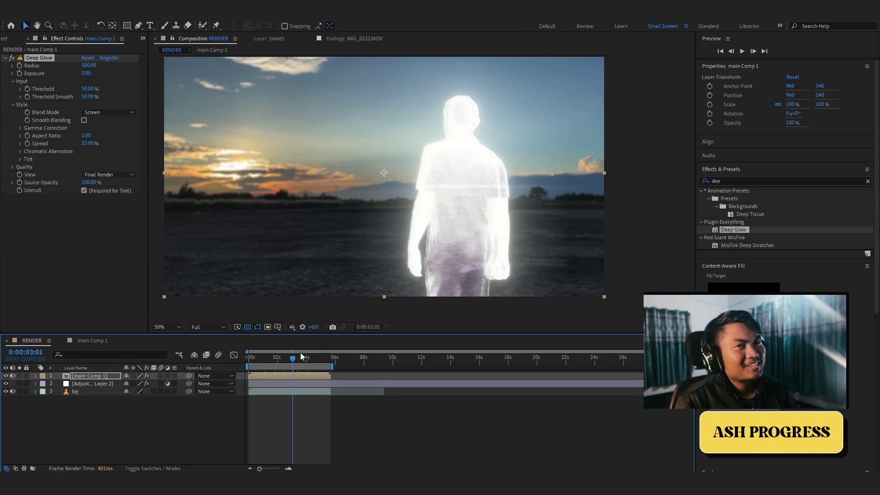
# Set the viewer preview resolution to Half at the start of the clip
pyautogui.moveTo(256, 362); pyautogui.dragTo(248, 362)
pyautogui.click(212, 328)
pyautogui.click(212, 358)
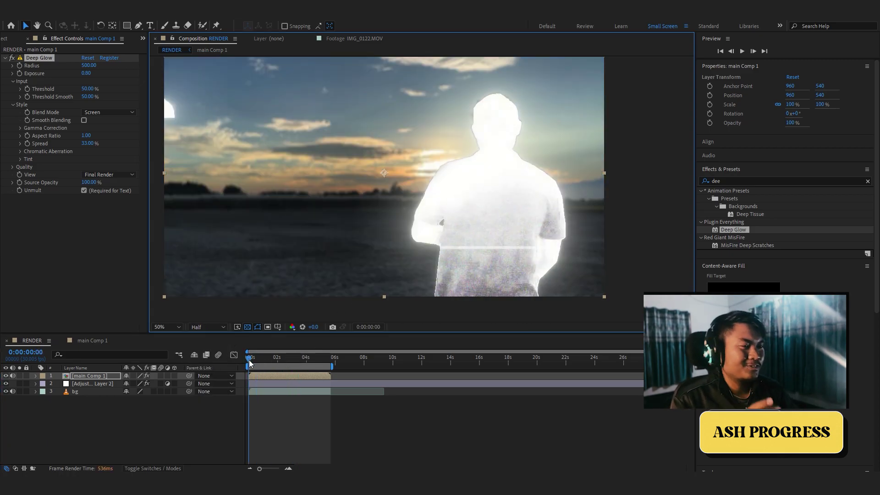
# Play back the glowing figure's walk from the first frame and check several moments
pyautogui.click(252, 360)
pyautogui.moveTo(251, 362); pyautogui.dragTo(249, 364)
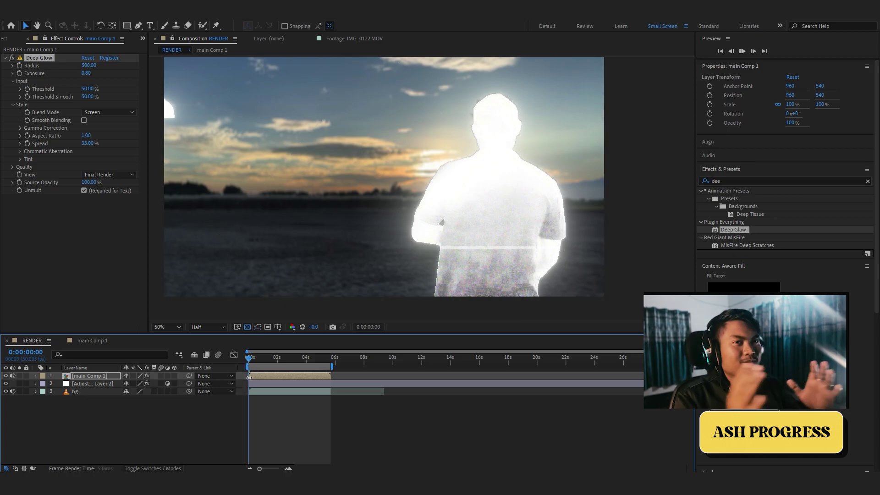
pyautogui.press('space')
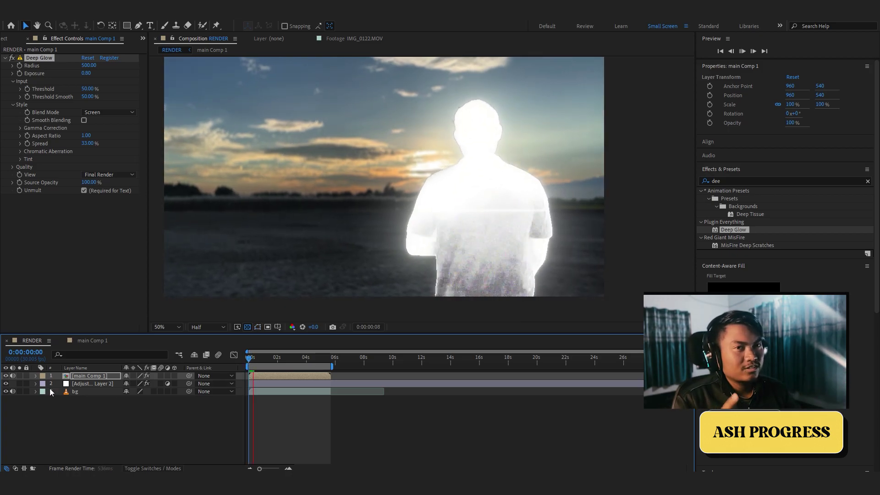
pyautogui.click(17, 383)
pyautogui.press('space')
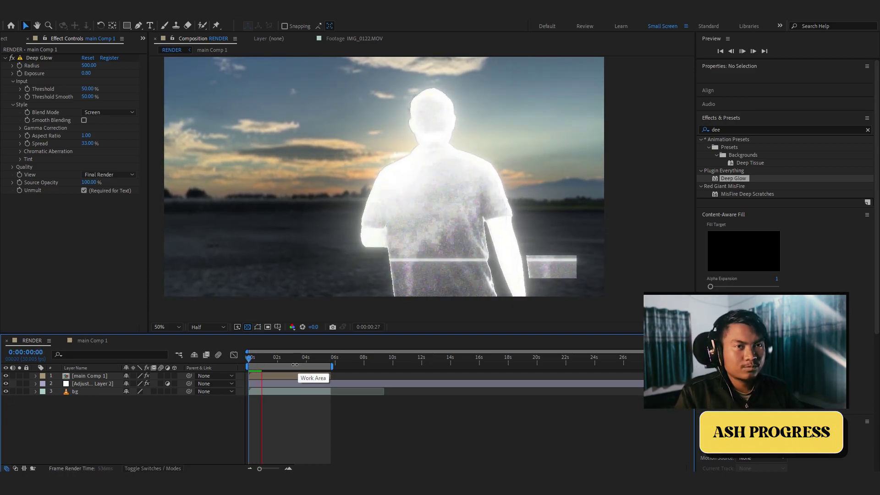
pyautogui.click(268, 362)
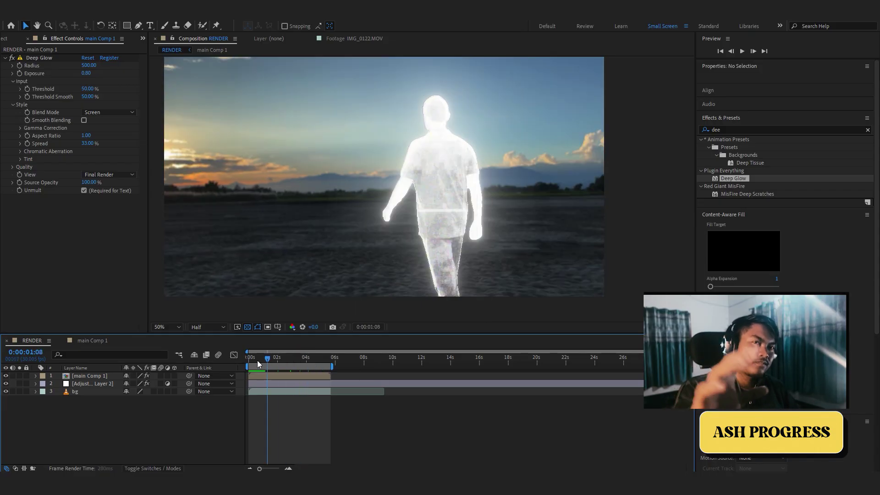
pyautogui.click(254, 365)
pyautogui.click(127, 27)
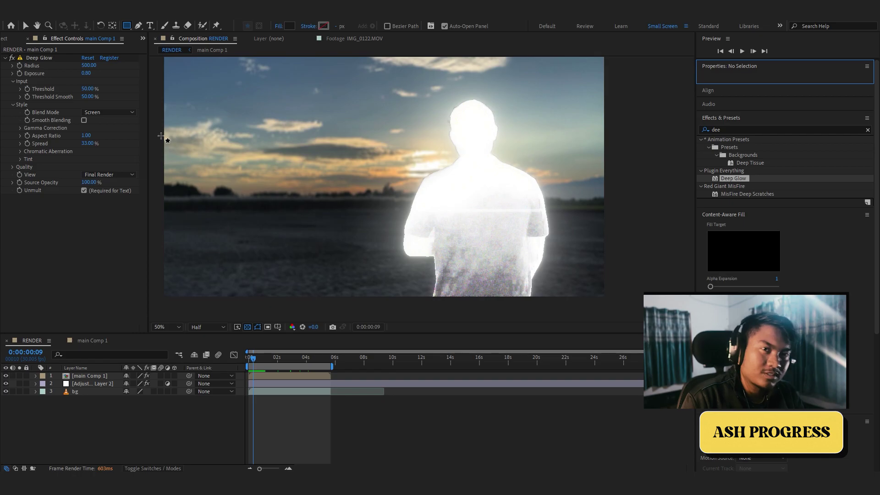
pyautogui.scroll(-2, 429, 197)
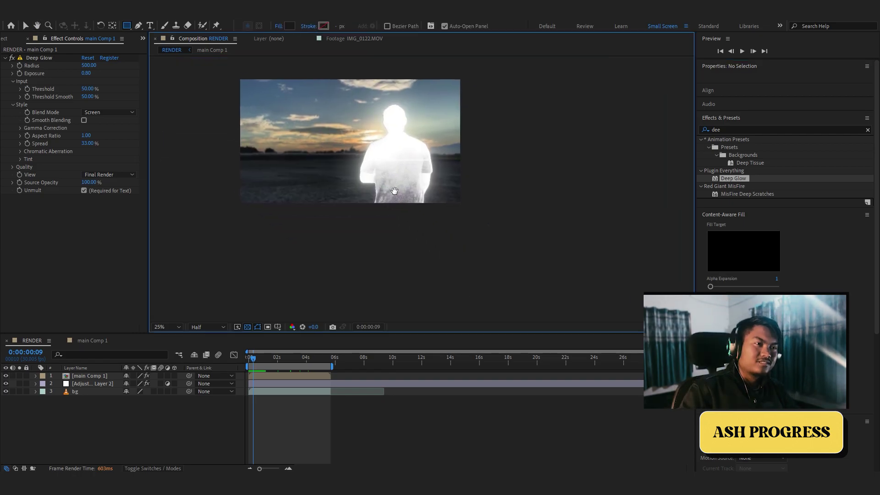
# Create a full-frame shape layer with a white fill
pyautogui.moveTo(379, 167); pyautogui.dragTo(412, 218)
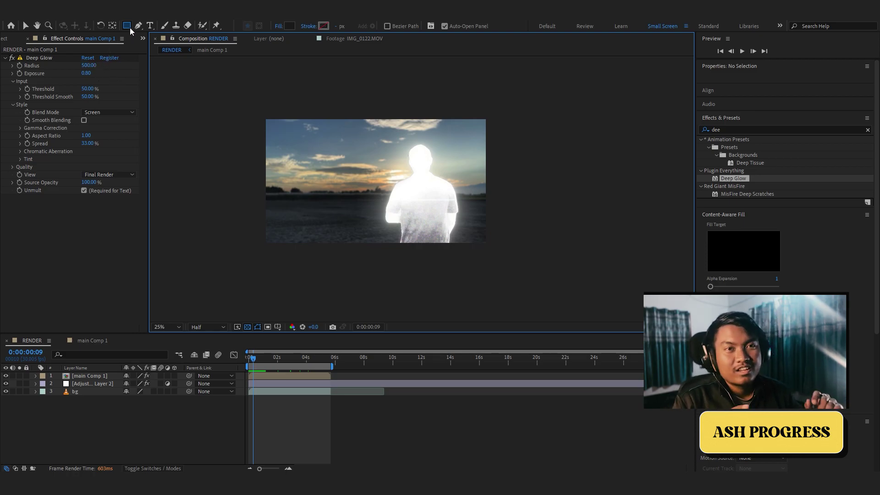
pyautogui.click(289, 26)
pyautogui.click(680, 227)
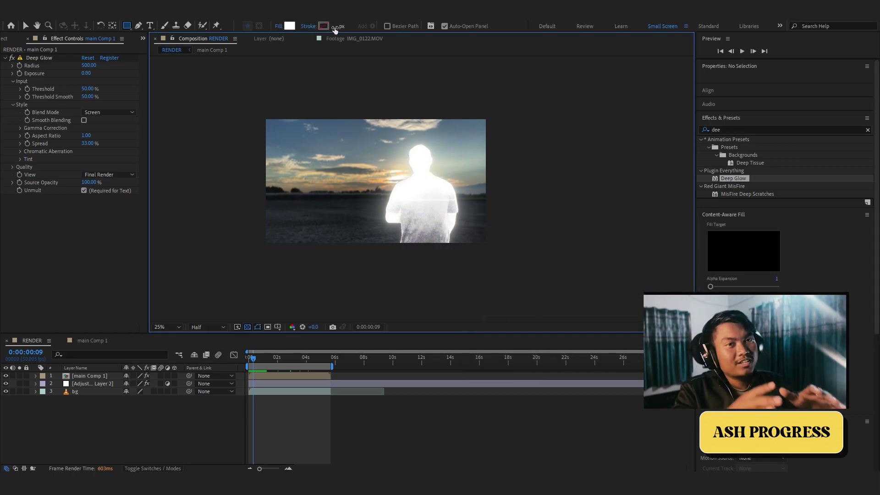
pyautogui.doubleClick(127, 26)
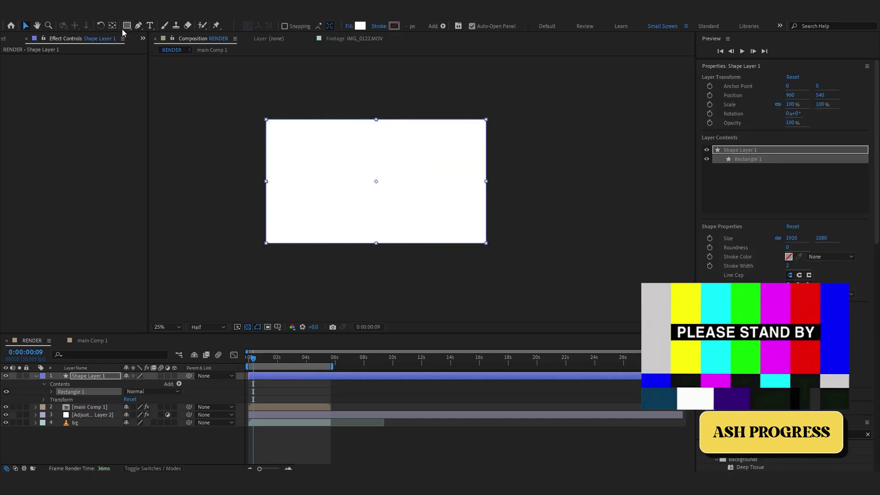
# Set the Ellipse tool to draw masks, undoing a stray small circle
pyautogui.click(127, 26)
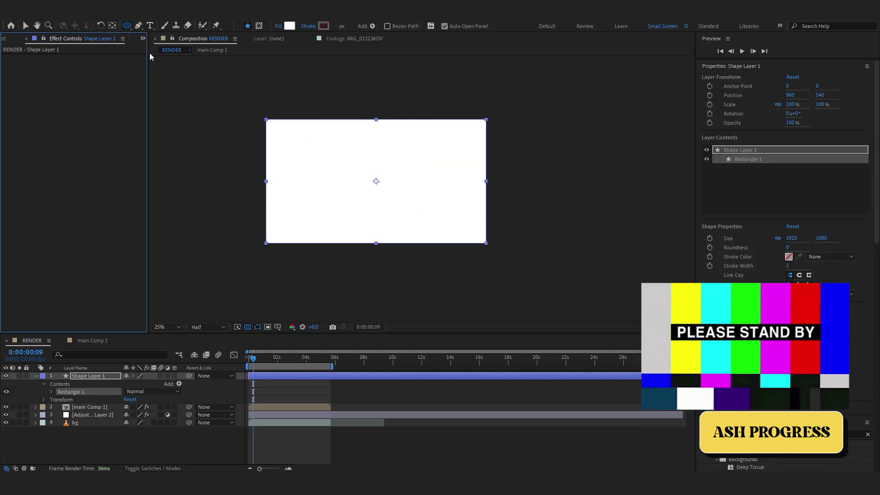
pyautogui.press('q')
pyautogui.press('q')
pyautogui.moveTo(377, 244); pyautogui.dragTo(369, 233)
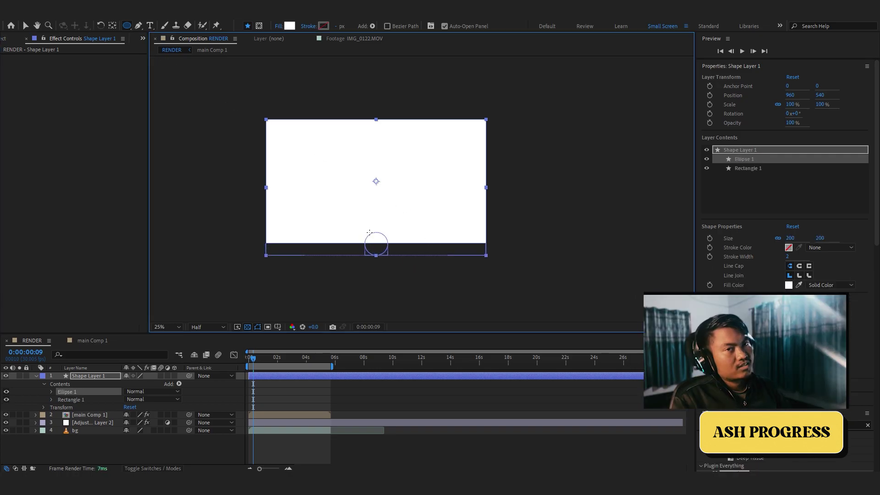
pyautogui.hotkey('ctrl', 'z')
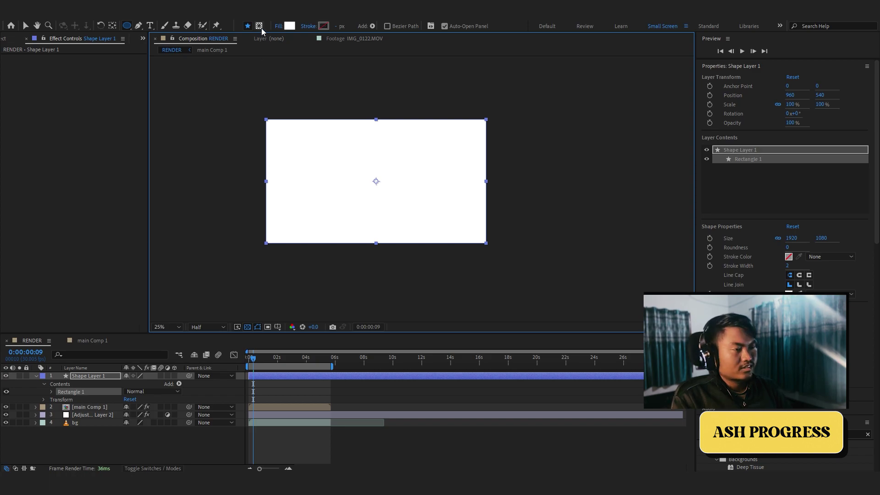
pyautogui.click(261, 27)
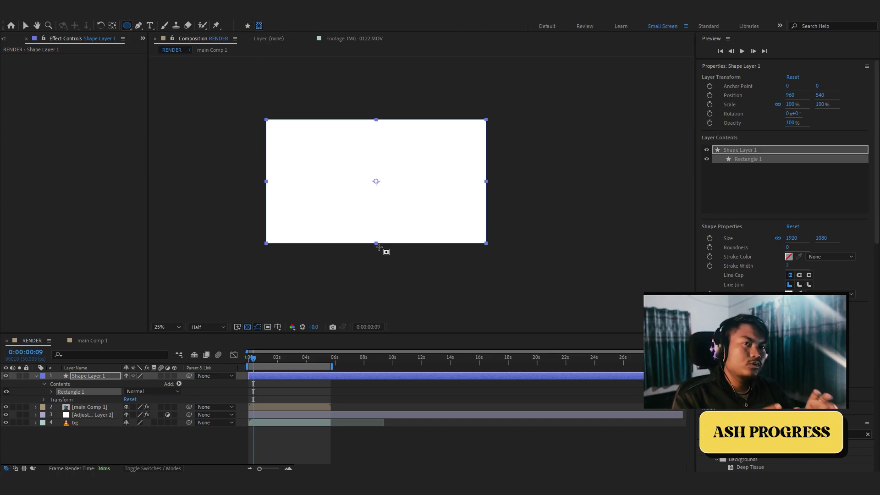
# Draw a wide ellipse mask at the bottom with 156 px feather and 61% opacity
pyautogui.moveTo(376, 243)
pyautogui.mouseDown()
pyautogui.moveTo(304, 226)
pyautogui.moveTo(314, 226)
pyautogui.mouseUp()
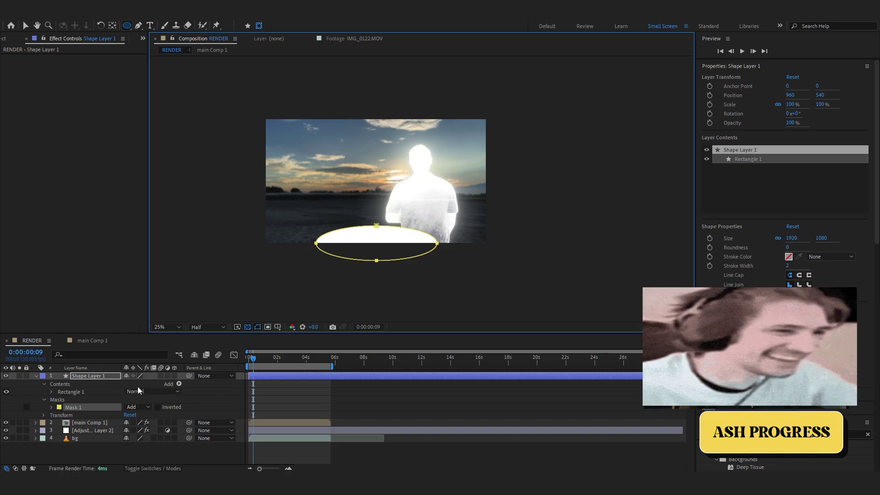
pyautogui.press('f')
pyautogui.moveTo(139, 392); pyautogui.dragTo(203, 389)
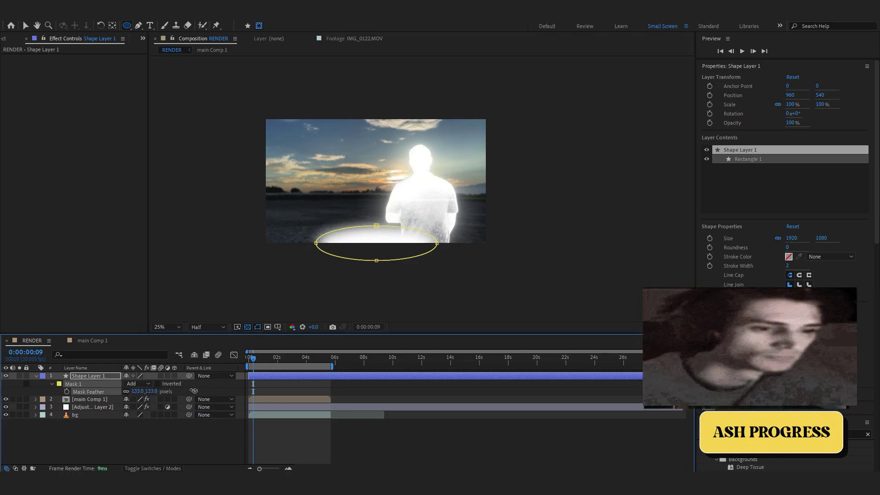
pyautogui.press('t')
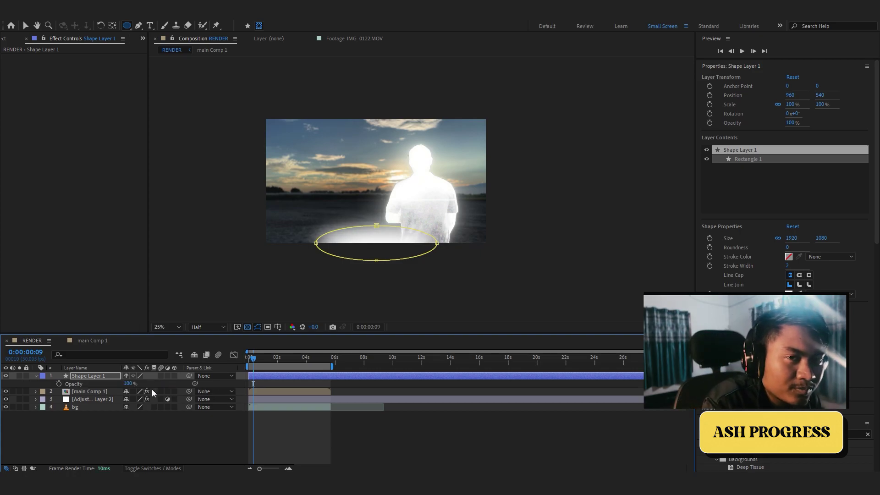
pyautogui.moveTo(128, 383)
pyautogui.mouseDown()
pyautogui.moveTo(108, 389)
pyautogui.moveTo(127, 385)
pyautogui.mouseUp()
pyautogui.scroll(4, 413, 235)
pyautogui.scroll(-4, 403, 147)
# Move the white glow layer right so it sits under the figure
pyautogui.press('v')
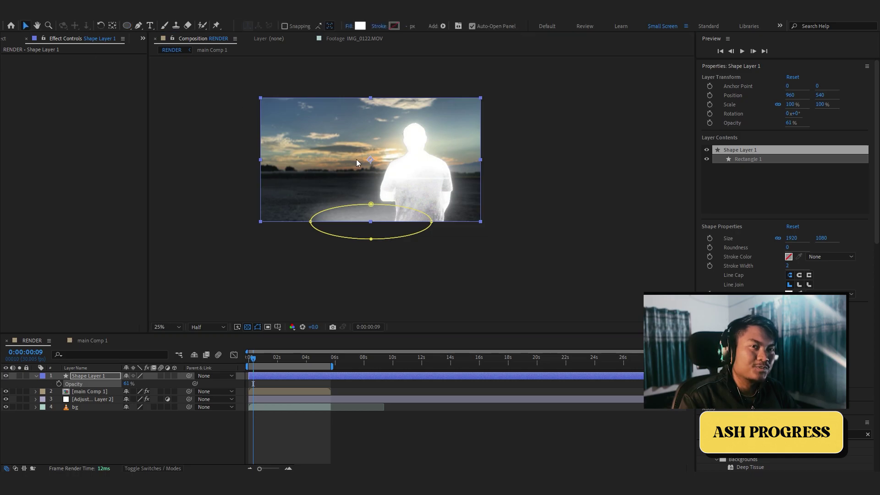
pyautogui.scroll(2, 372, 168)
pyautogui.moveTo(313, 217); pyautogui.dragTo(406, 217)
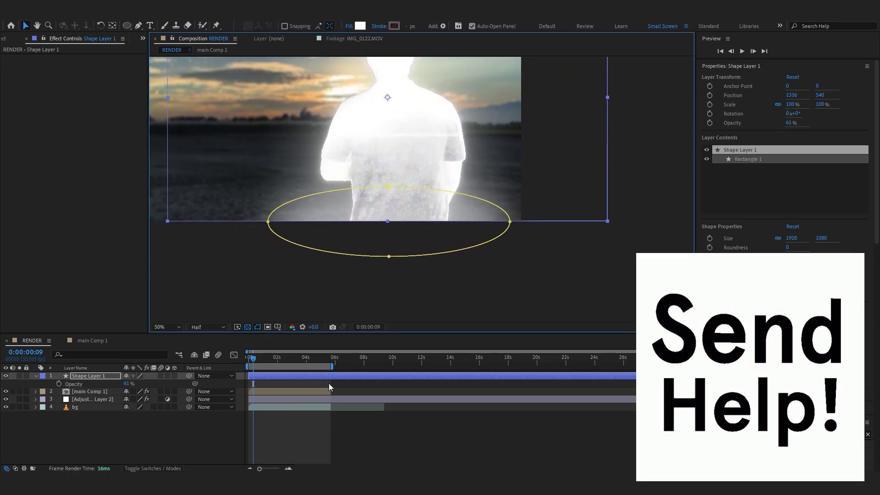
pyautogui.moveTo(252, 358); pyautogui.dragTo(247, 358)
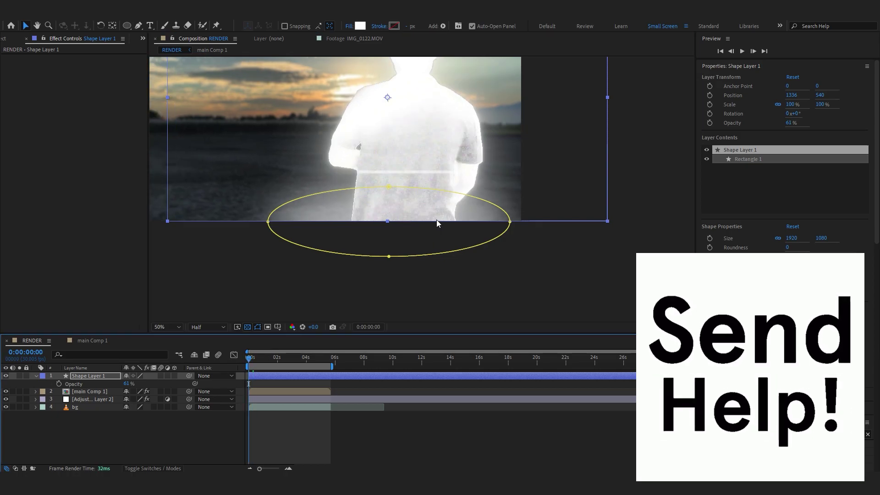
pyautogui.moveTo(437, 222); pyautogui.dragTo(445, 221)
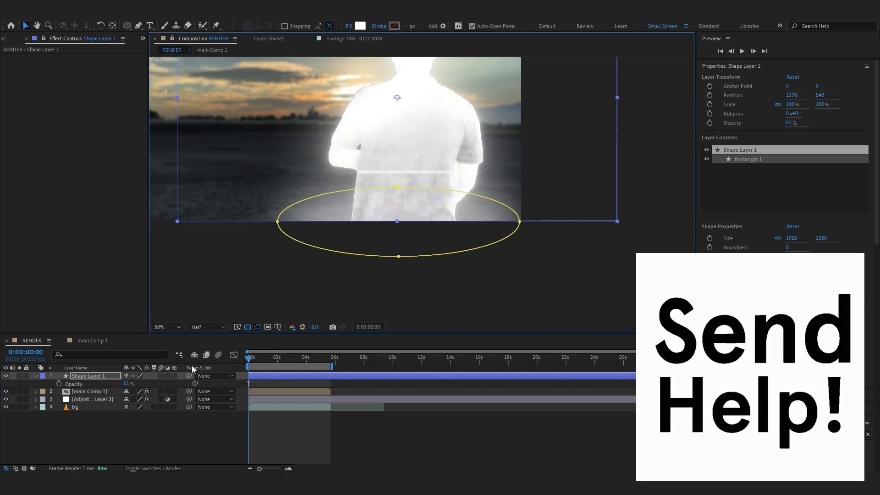
# Keyframe the glow's position, then move it under the feet at a later frame
pyautogui.hotkey('alt', 'shift', 'p')
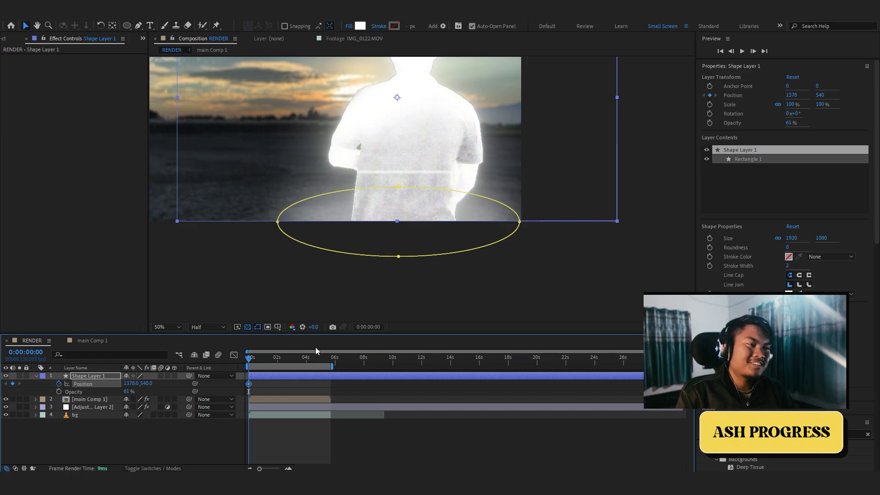
pyautogui.moveTo(308, 357); pyautogui.dragTo(330, 359)
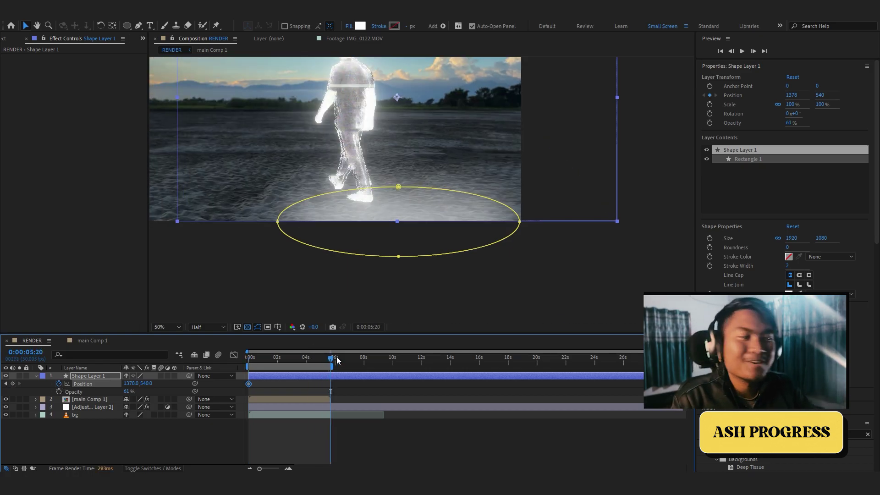
pyautogui.moveTo(439, 220); pyautogui.dragTo(364, 213)
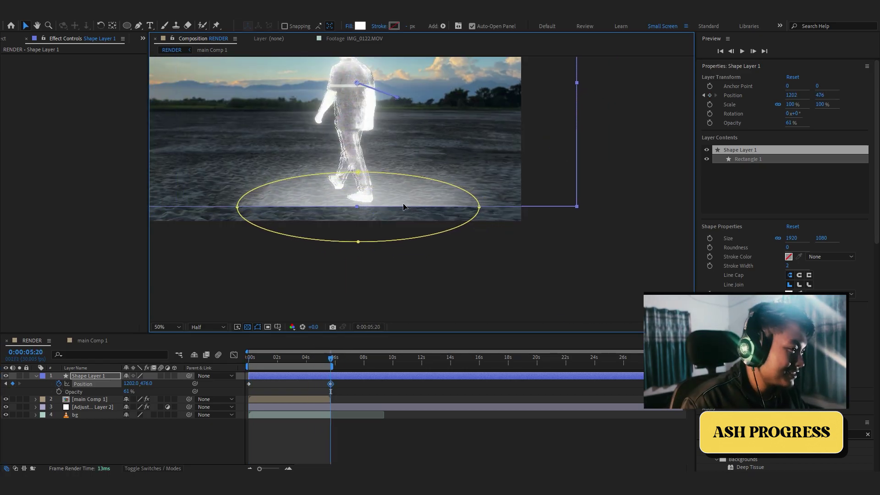
pyautogui.moveTo(414, 195); pyautogui.dragTo(407, 188)
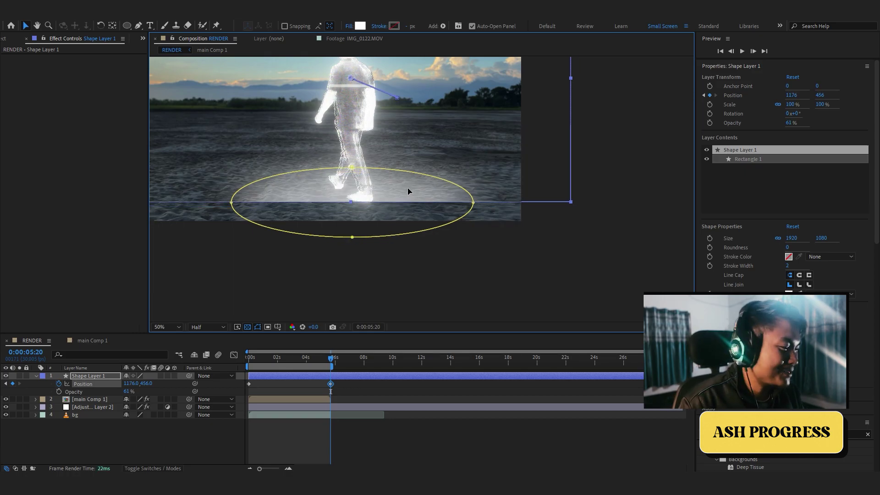
# Stretch the glow ellipse slightly taller, extending its bounds down and right
pyautogui.moveTo(572, 202); pyautogui.dragTo(573, 207)
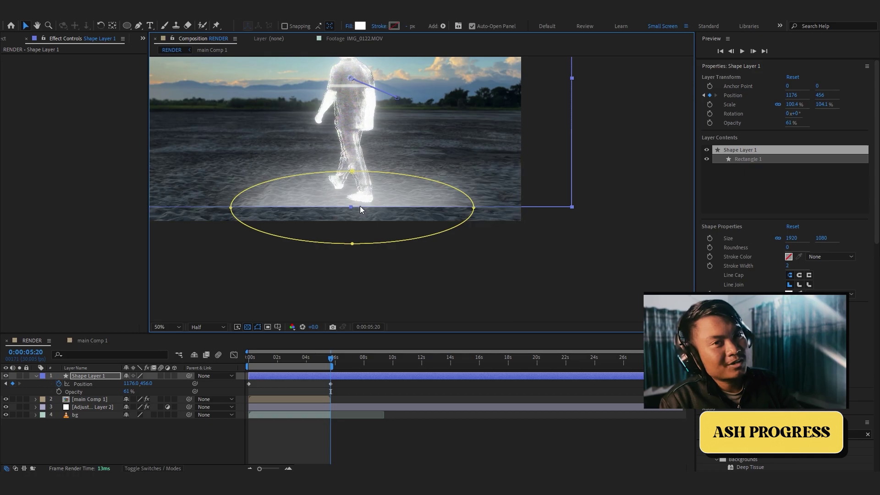
pyautogui.moveTo(351, 207); pyautogui.dragTo(353, 251)
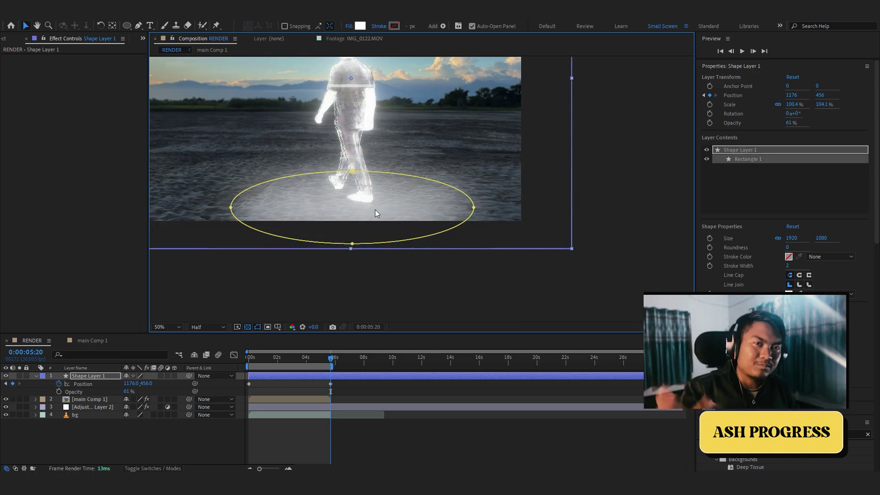
pyautogui.moveTo(376, 213); pyautogui.dragTo(392, 219)
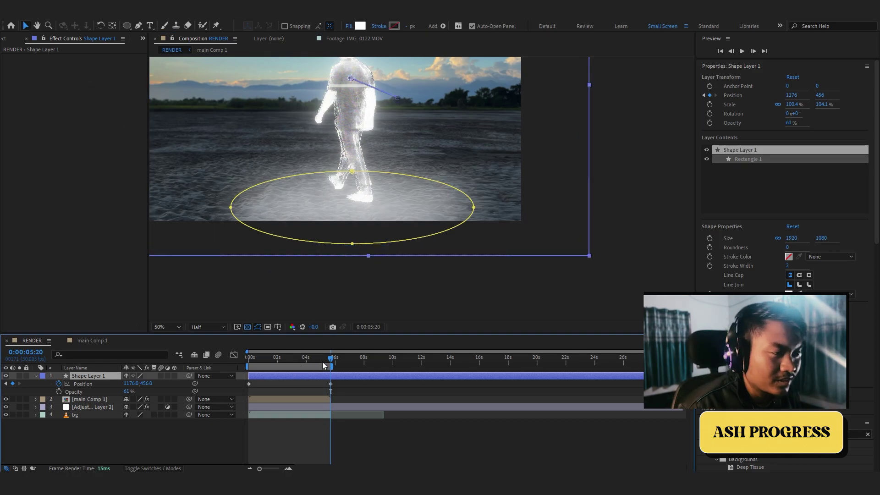
pyautogui.moveTo(330, 358)
pyautogui.mouseDown()
pyautogui.moveTo(306, 364)
pyautogui.moveTo(334, 364)
pyautogui.moveTo(324, 365)
pyautogui.mouseUp()
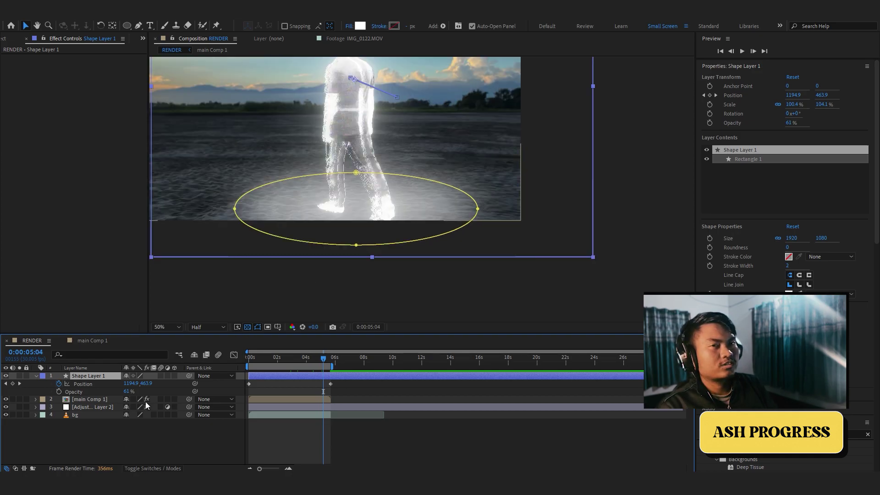
# Raise the glow's Mask Feather and dim its opacity to 31%
pyautogui.press('f')
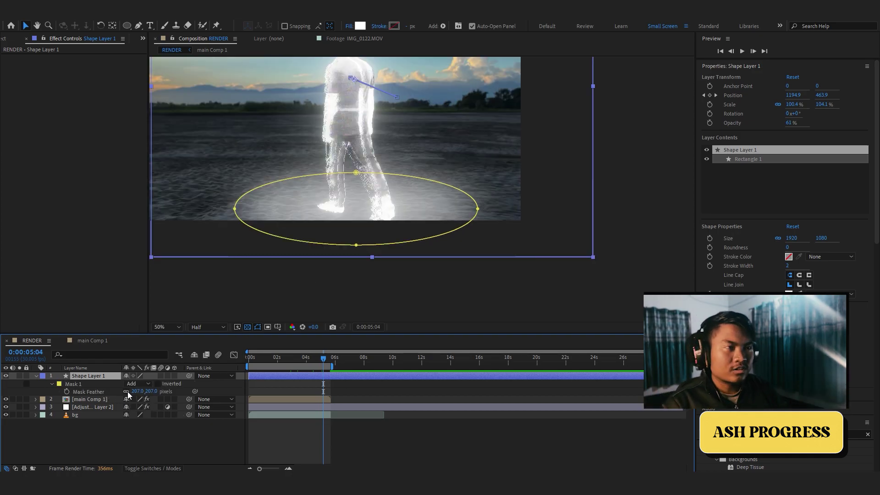
pyautogui.moveTo(138, 393); pyautogui.dragTo(217, 390)
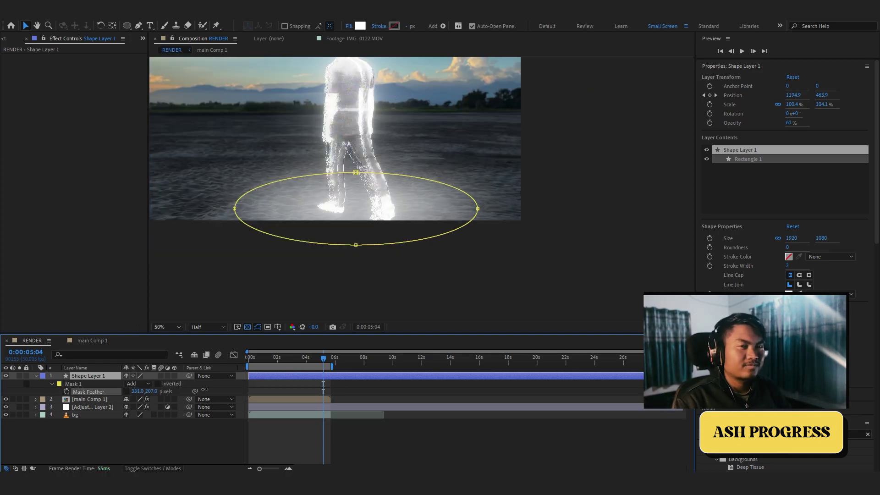
pyautogui.moveTo(141, 392); pyautogui.dragTo(148, 387)
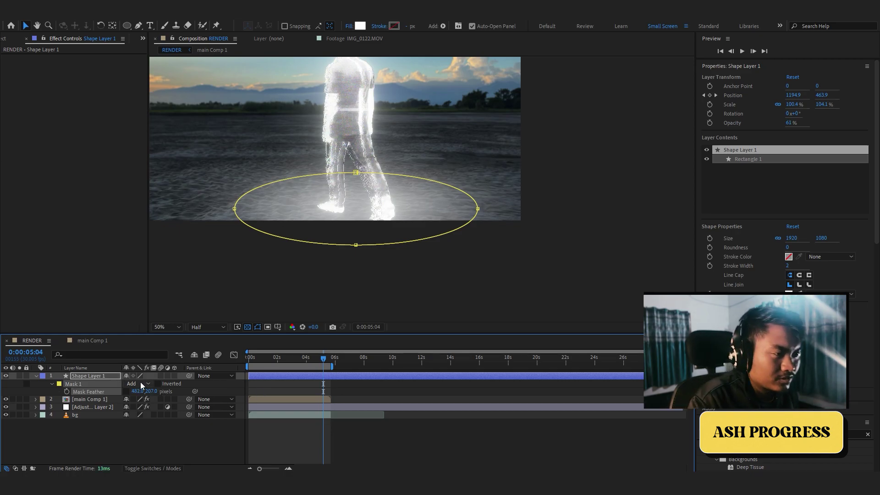
pyautogui.press('t')
pyautogui.moveTo(128, 383)
pyautogui.mouseDown()
pyautogui.moveTo(103, 383)
pyautogui.moveTo(137, 383)
pyautogui.mouseUp()
pyautogui.click(137, 419)
pyautogui.scroll(-2, 337, 233)
pyautogui.scroll(2, 337, 233)
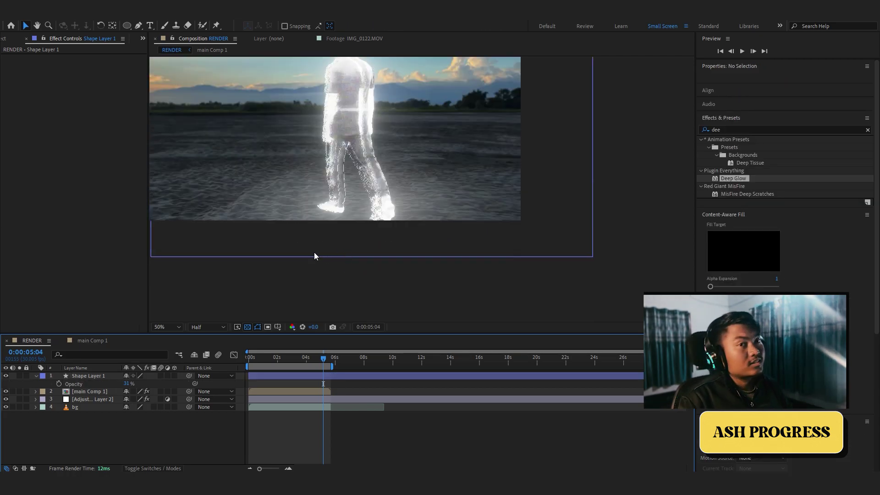
pyautogui.scroll(2, 302, 251)
pyautogui.hscroll(-3, 292, 225)
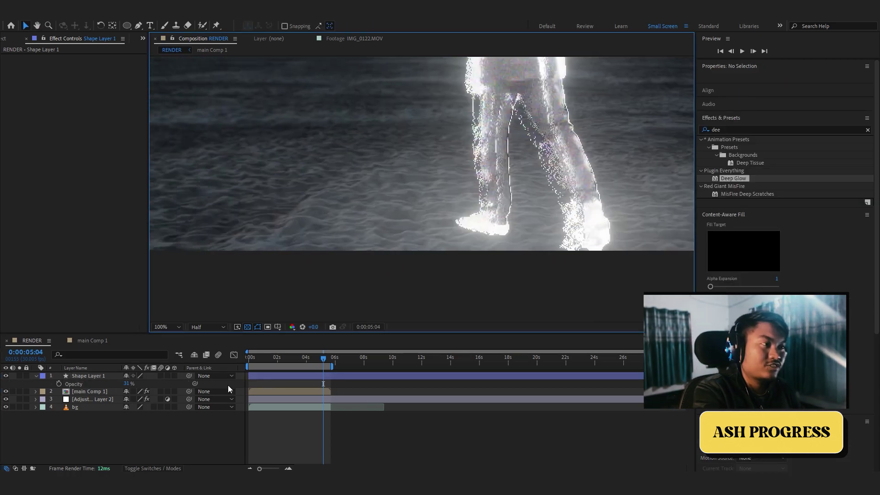
# Reselect the glow layer and review its mask feather at different preview zoom levels
pyautogui.click(88, 376)
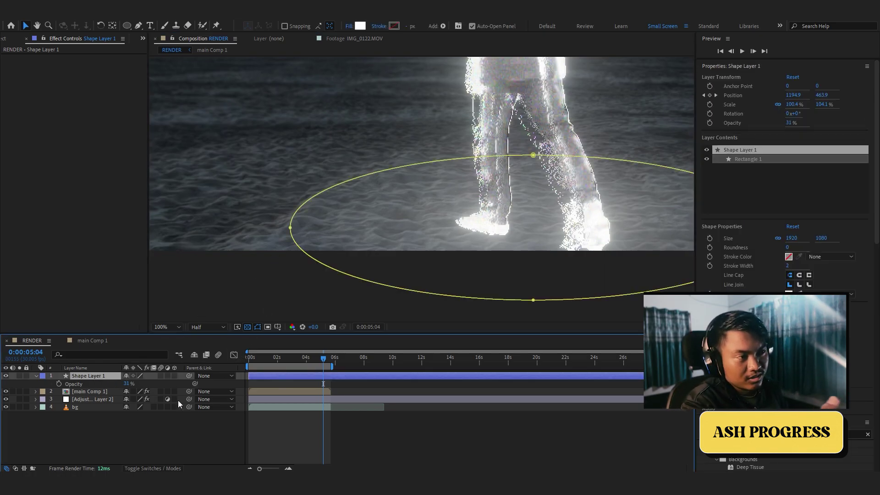
pyautogui.press('f')
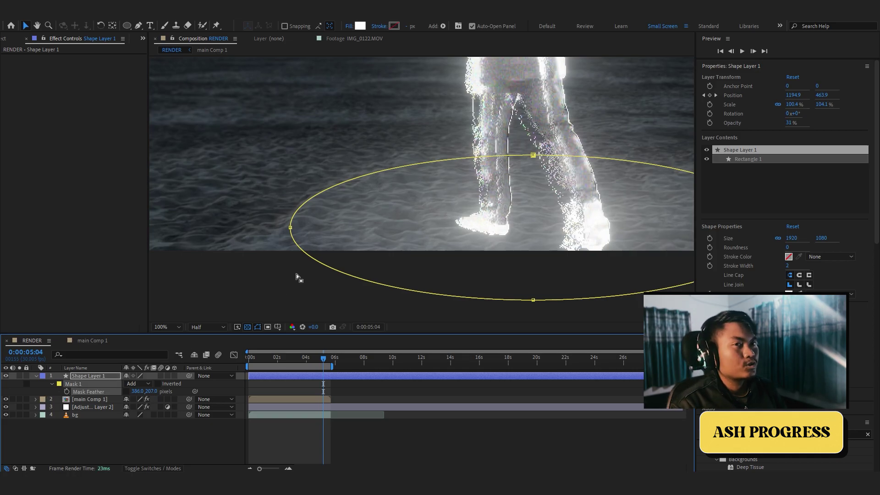
pyautogui.press(',')
pyautogui.click(340, 258)
pyautogui.press(',')
pyautogui.press('.')
pyautogui.moveTo(269, 357); pyautogui.dragTo(292, 358)
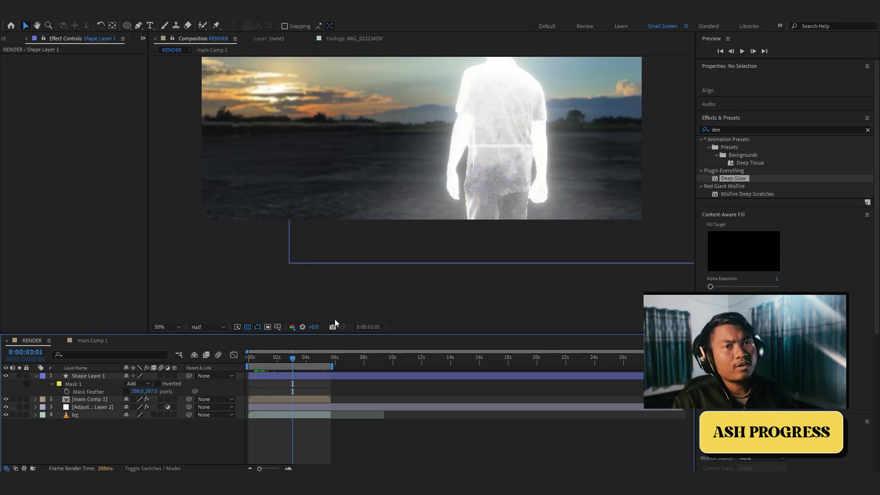
pyautogui.press(',')
pyautogui.scroll(-2, 395, 264)
pyautogui.scroll(2, 407, 216)
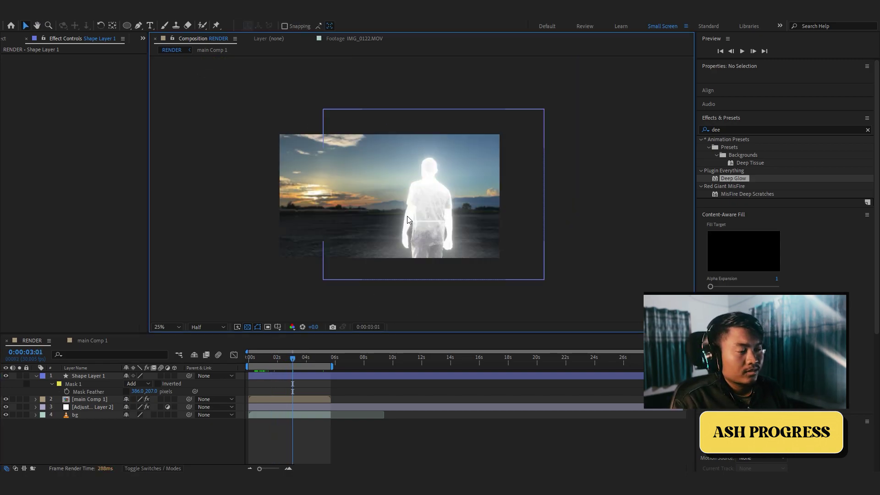
pyautogui.scroll(2, 446, 277)
pyautogui.scroll(-2, 434, 281)
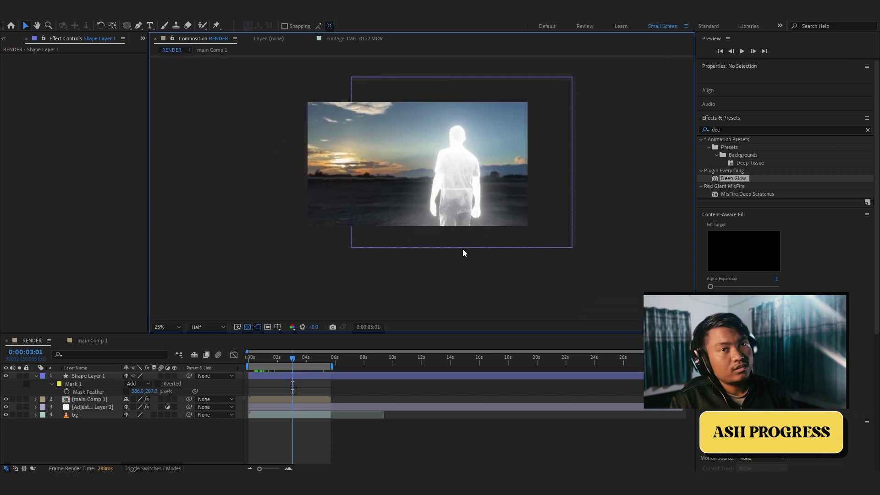
pyautogui.scroll(2, 463, 249)
# Move Shape Layer 1 below the figure comp and preview the walk
pyautogui.moveTo(251, 358); pyautogui.dragTo(285, 358)
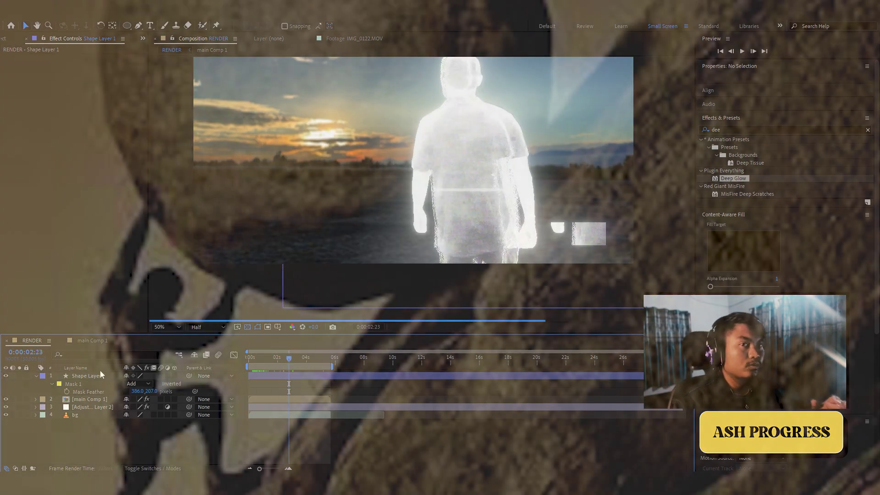
pyautogui.moveTo(286, 359); pyautogui.dragTo(289, 359)
pyautogui.click(92, 377)
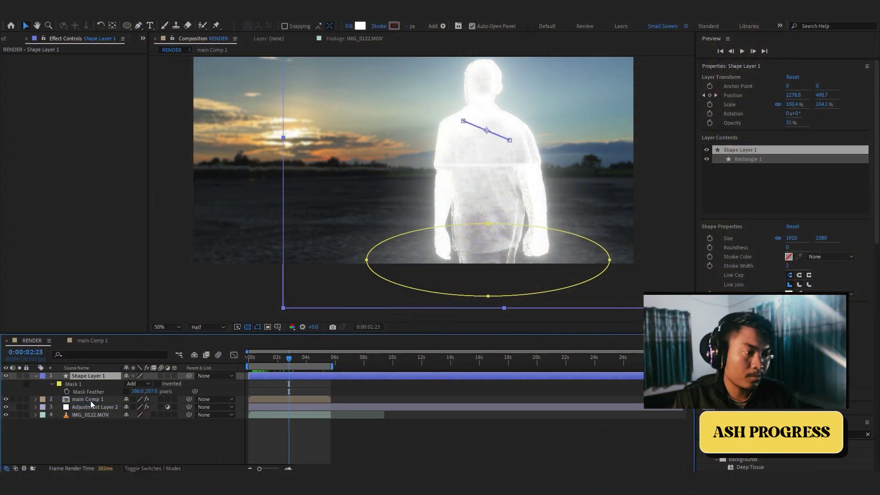
pyautogui.moveTo(92, 377); pyautogui.dragTo(93, 405)
pyautogui.moveTo(265, 359); pyautogui.dragTo(328, 363)
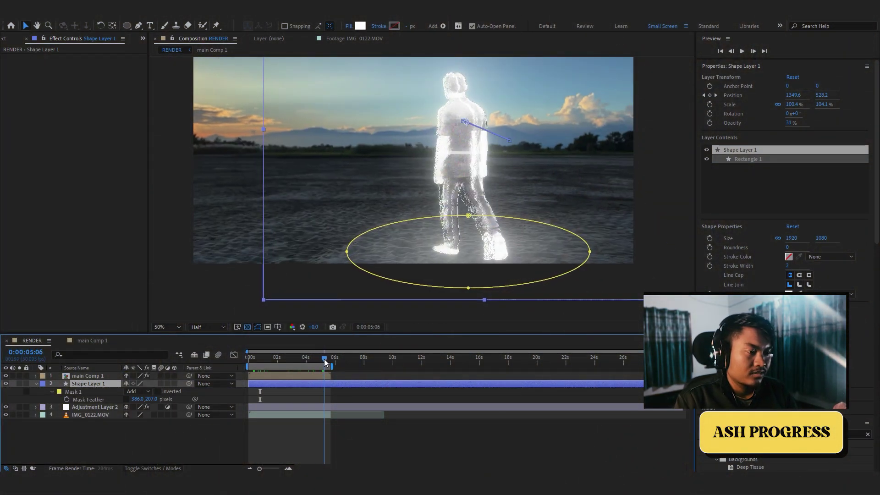
# Apply Noise to the new adjustment layer and set Amount of Noise to 8%
pyautogui.click(194, 430)
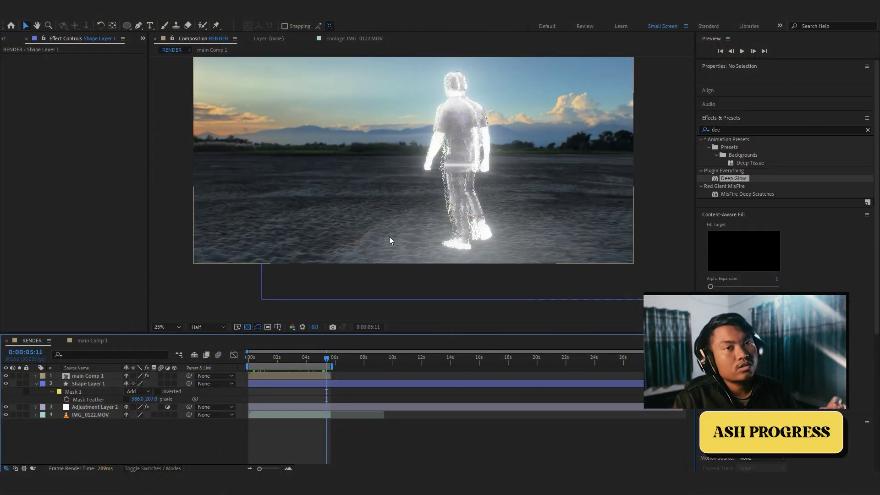
pyautogui.scroll(-2, 389, 237)
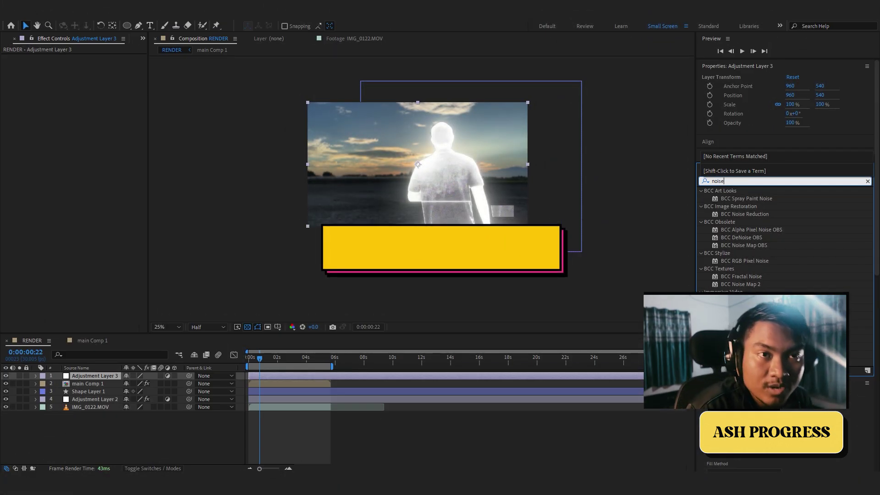
pyautogui.doubleClick(739, 331)
pyautogui.press('.')
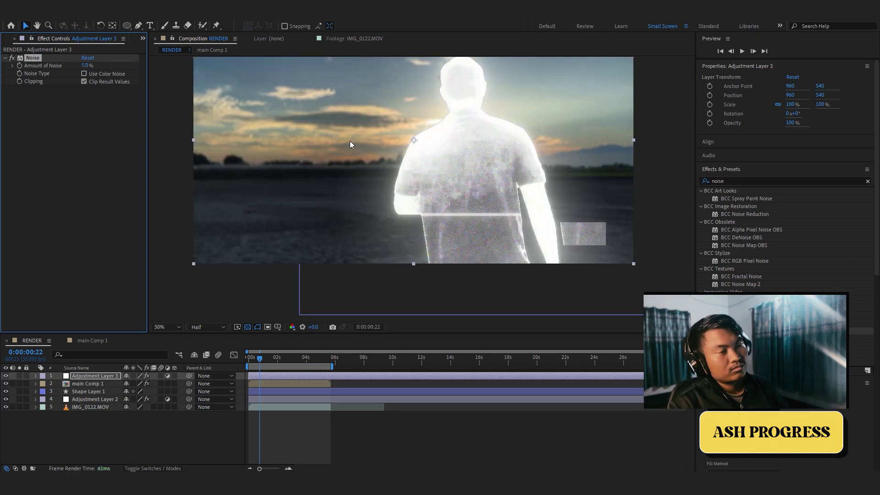
pyautogui.scroll(2, 290, 157)
pyautogui.click(86, 66)
pyautogui.scroll(-1, 395, 143)
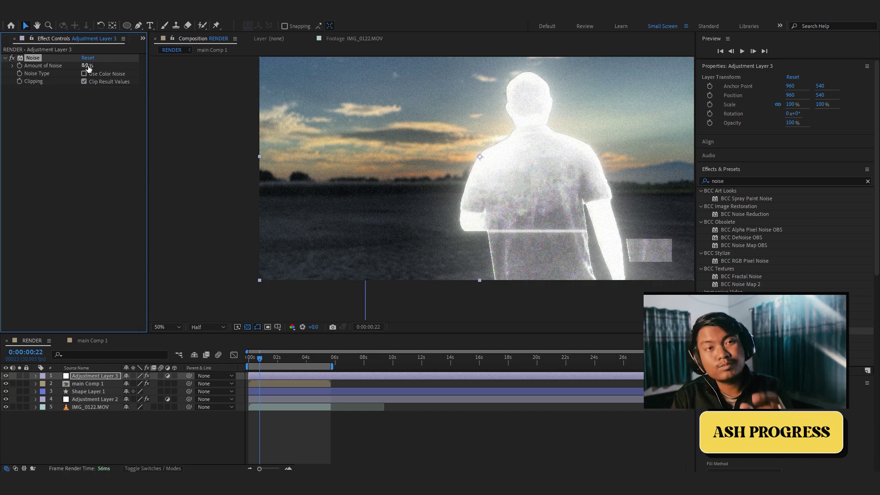
# Confirm the 8% noise amount and apply BCC Prism to the composition
pyautogui.click(71, 157)
pyautogui.click(867, 181)
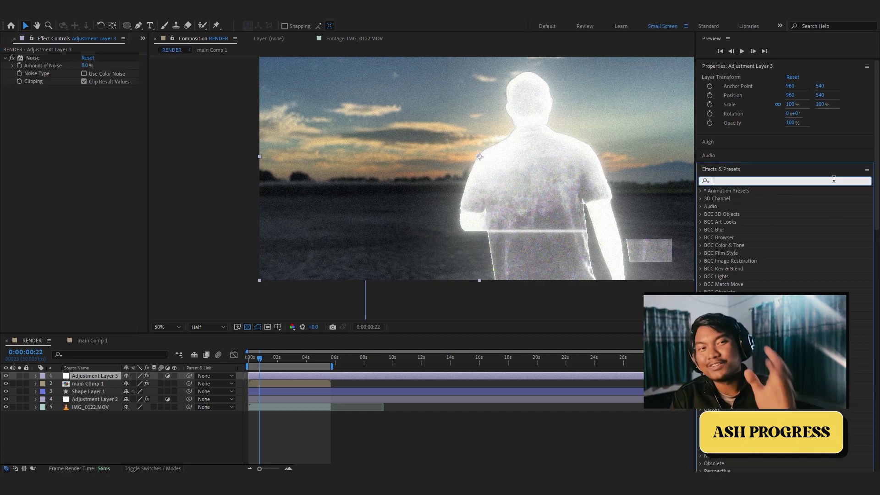
pyautogui.write('bc')
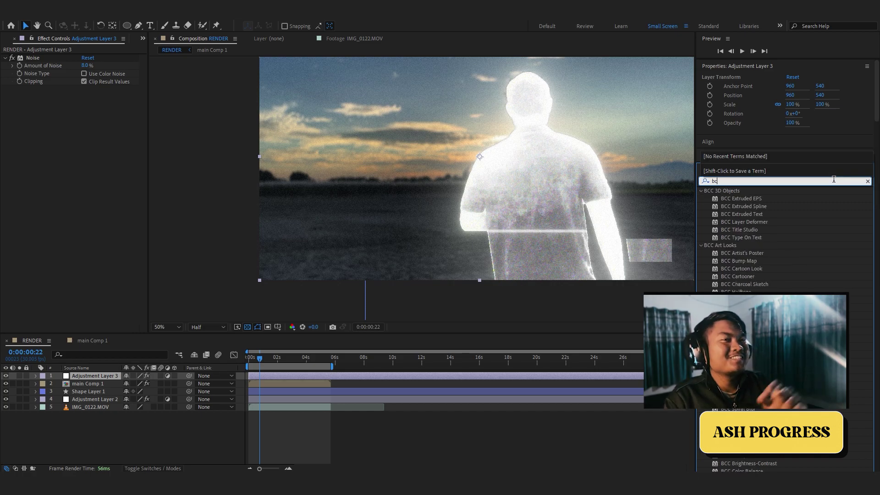
pyautogui.write('c pr')
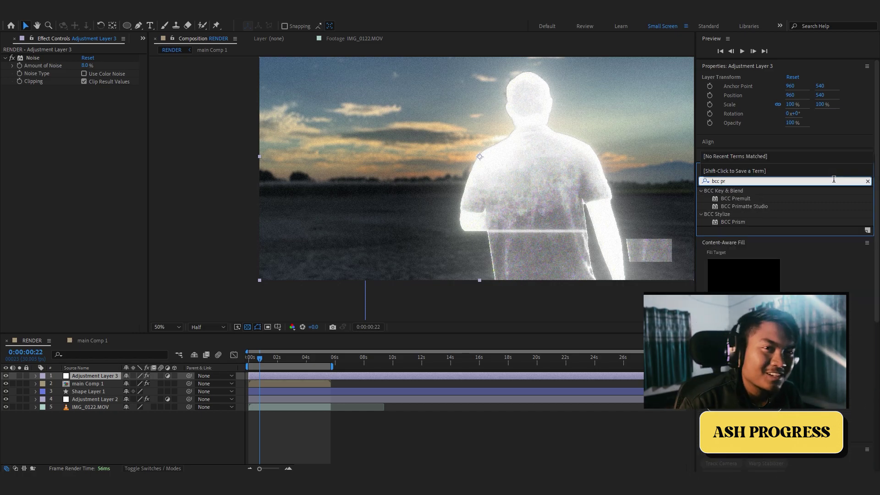
pyautogui.moveTo(732, 221); pyautogui.dragTo(108, 229)
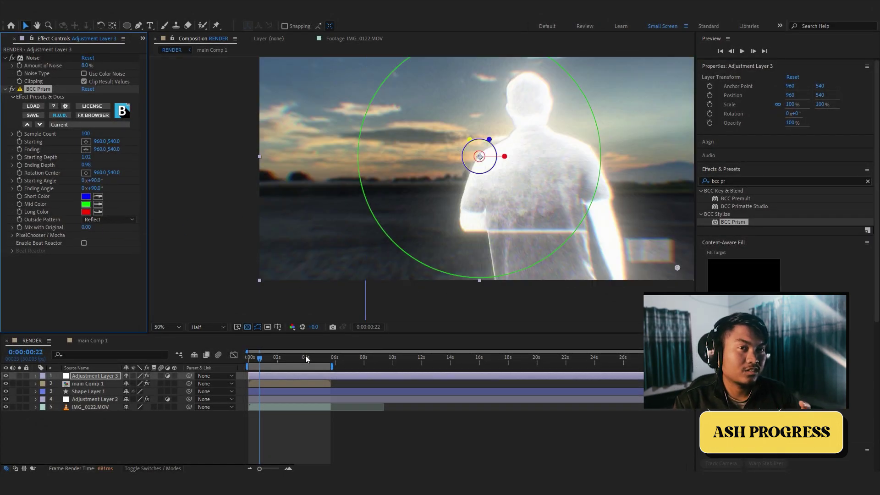
# Shift BCC Prism's Starting X to 655, nudge Starting Angle, and scrub to preview
pyautogui.moveTo(275, 358); pyautogui.dragTo(290, 360)
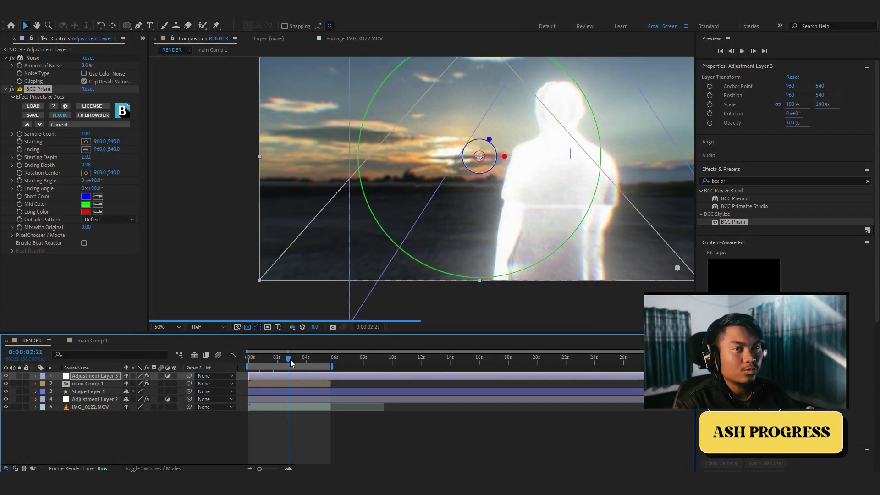
pyautogui.moveTo(504, 159); pyautogui.dragTo(504, 158)
pyautogui.moveTo(103, 141); pyautogui.dragTo(419, 143)
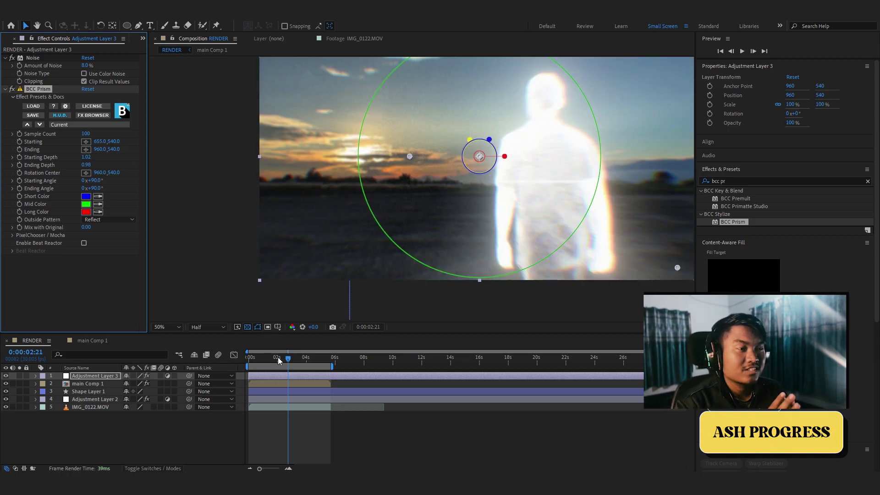
pyautogui.moveTo(278, 357); pyautogui.dragTo(249, 358)
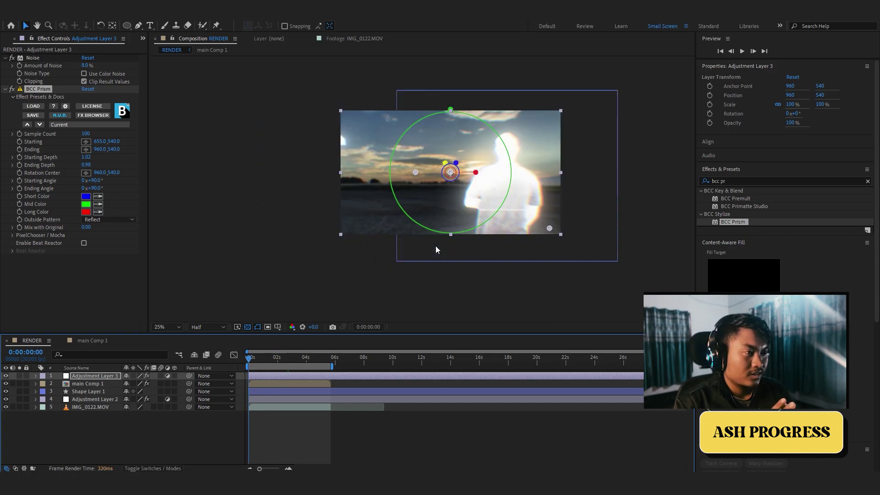
pyautogui.click(301, 357)
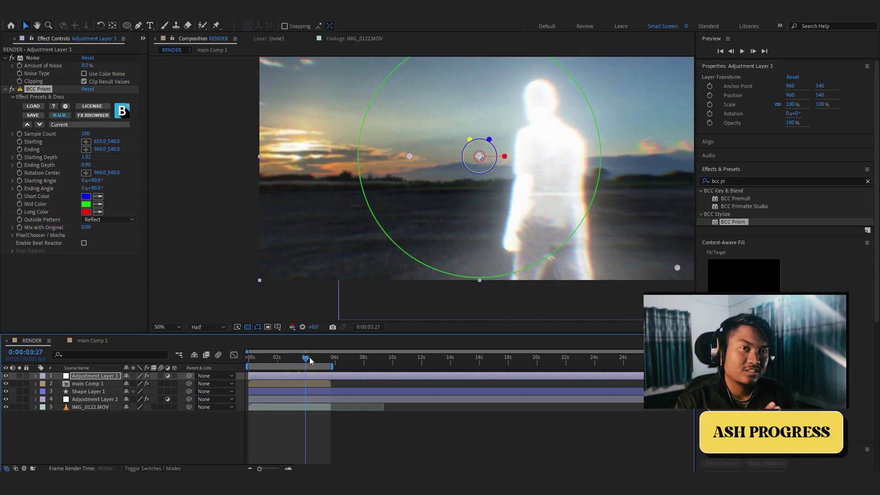
pyautogui.moveTo(300, 359); pyautogui.dragTo(317, 358)
pyautogui.scroll(-2, 480, 230)
pyautogui.scroll(2, 480, 231)
pyautogui.scroll(-2, 480, 231)
pyautogui.scroll(2, 553, 245)
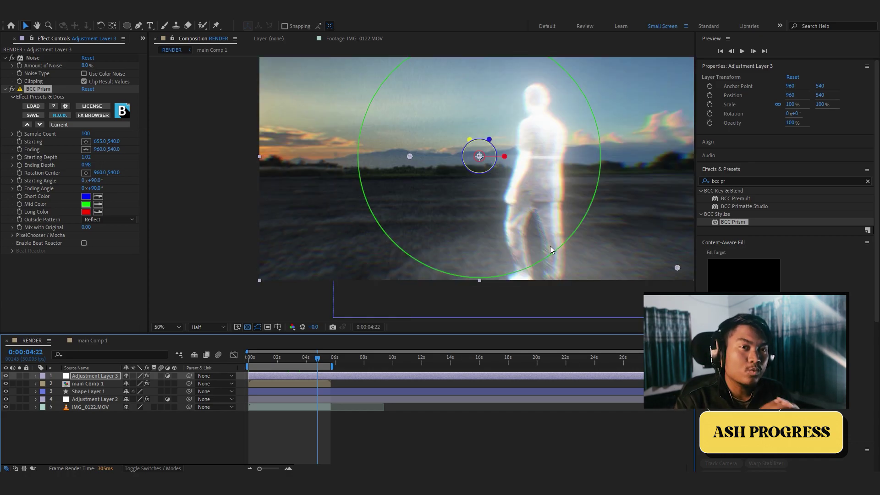
pyautogui.scroll(-2, 564, 217)
pyautogui.scroll(2, 566, 219)
pyautogui.click(206, 428)
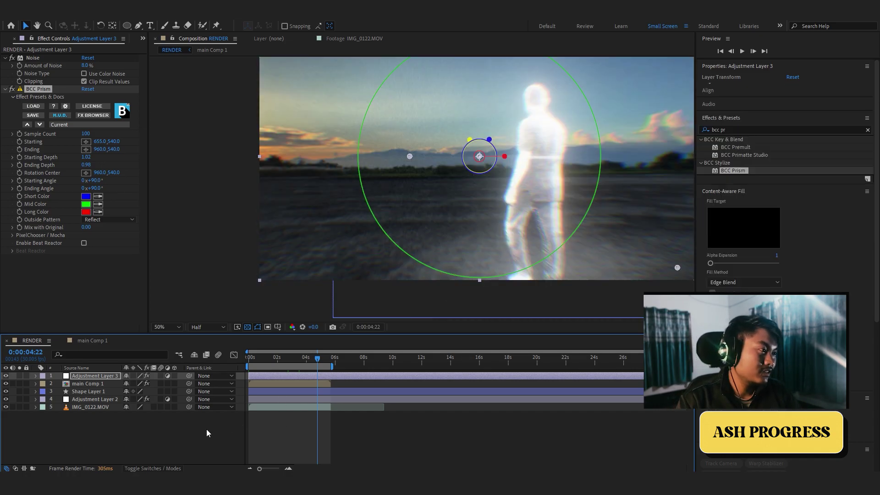
# Add a new adjustment layer with Dehancer, keeping Rec.709 as the source colour space
pyautogui.rightClick(207, 429)
pyautogui.click(359, 390)
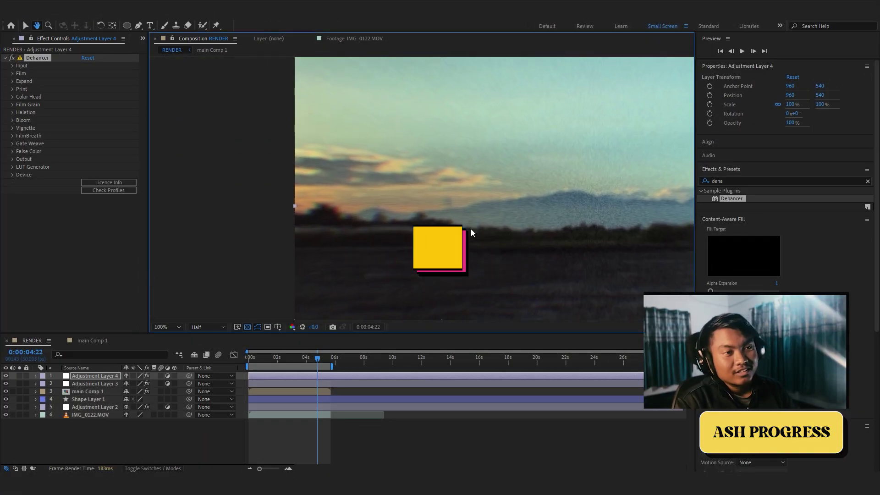
pyautogui.click(12, 66)
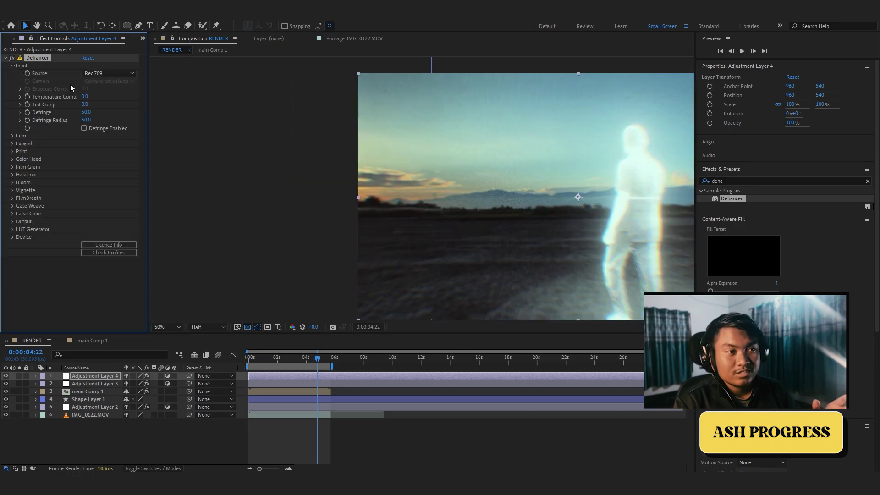
pyautogui.click(110, 73)
pyautogui.click(72, 138)
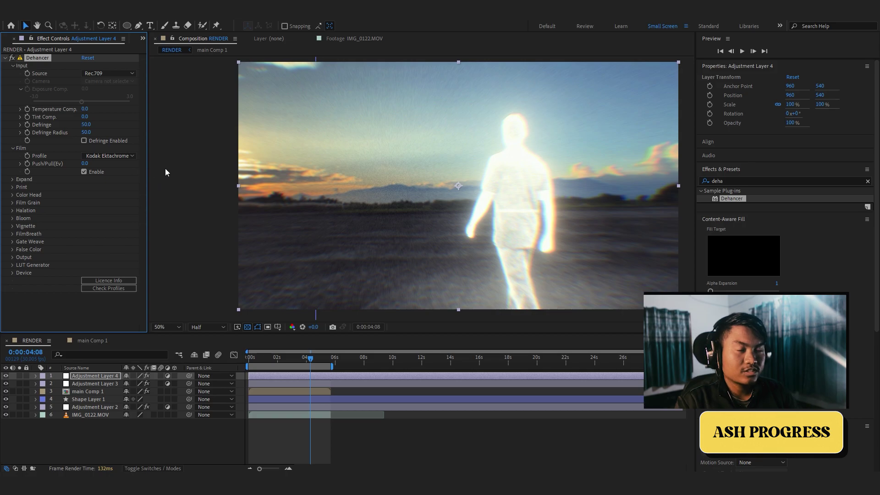
# Set Dehancer's print profile to Fujifilm 3513 after trying Kodak 2383
pyautogui.click(287, 360)
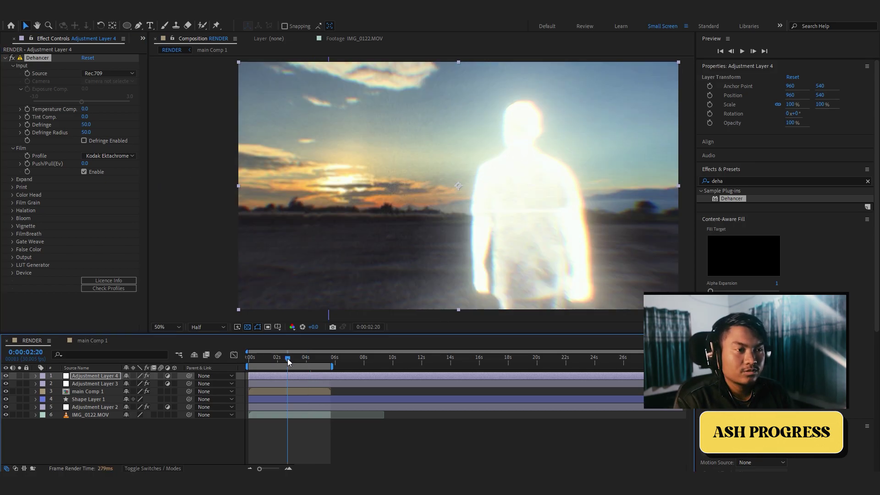
pyautogui.moveTo(288, 359); pyautogui.dragTo(300, 360)
pyautogui.scroll(-2, 409, 282)
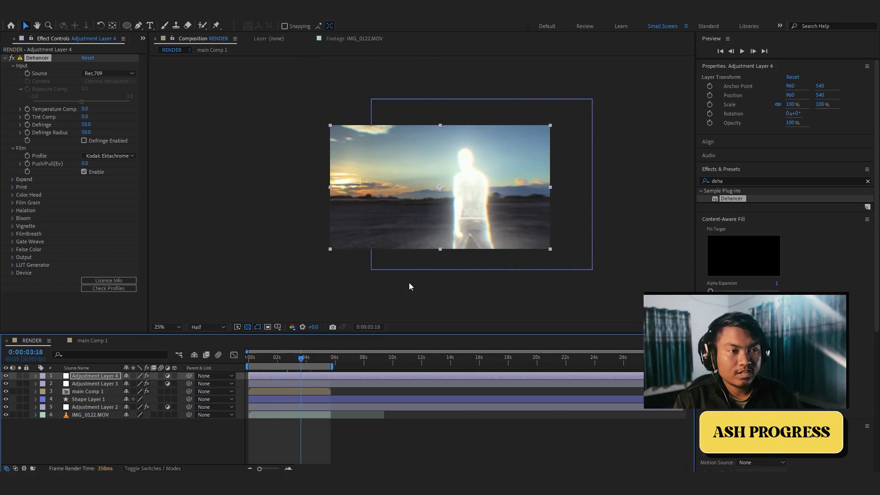
pyautogui.scroll(2, 409, 286)
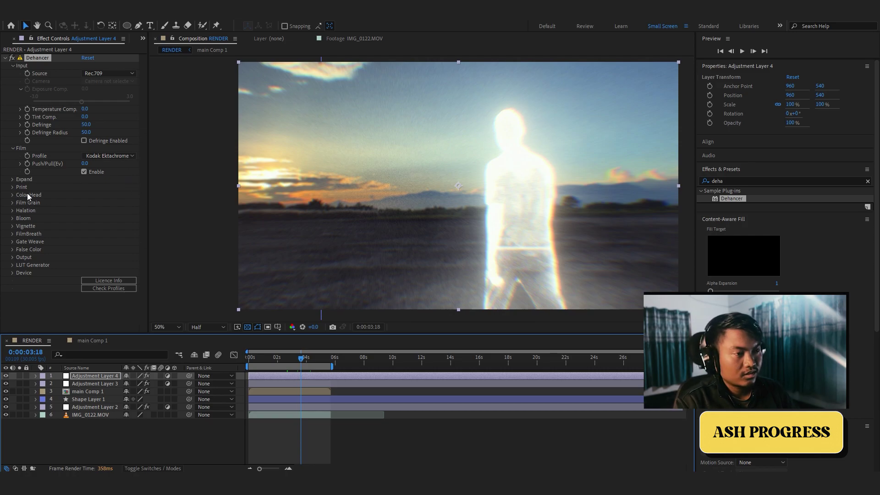
pyautogui.click(13, 188)
pyautogui.click(107, 194)
pyautogui.click(115, 240)
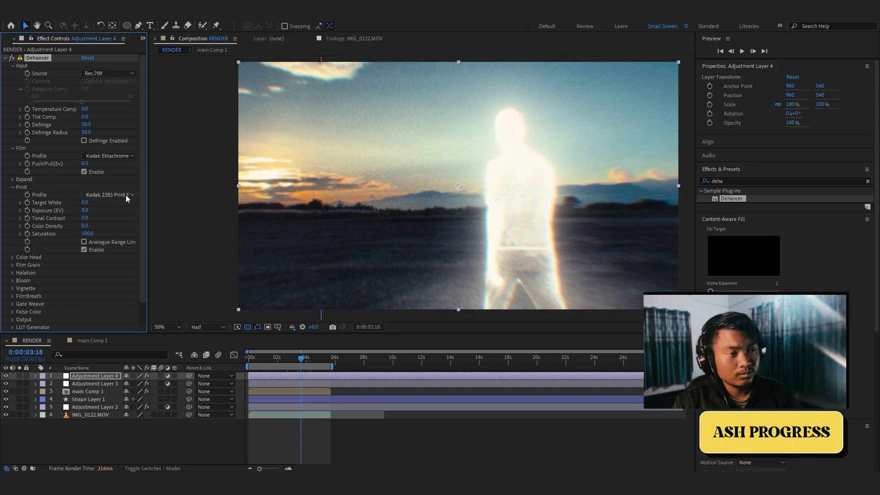
pyautogui.click(127, 199)
pyautogui.click(119, 224)
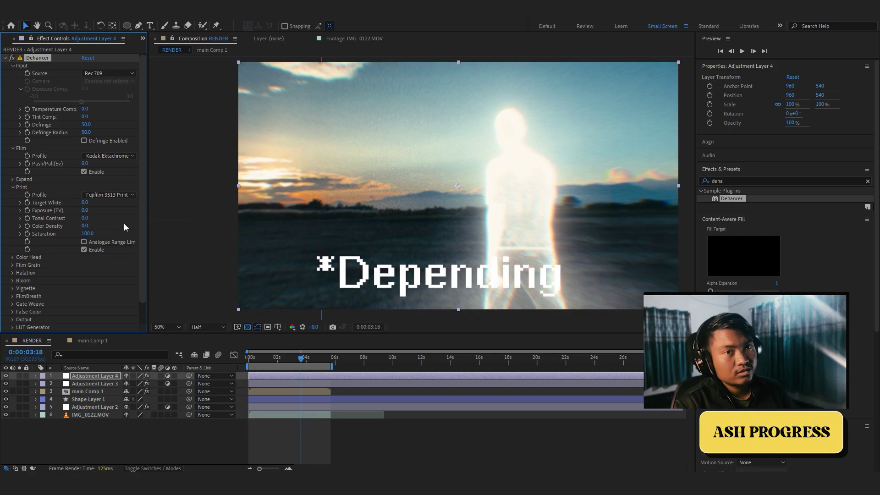
pyautogui.click(110, 196)
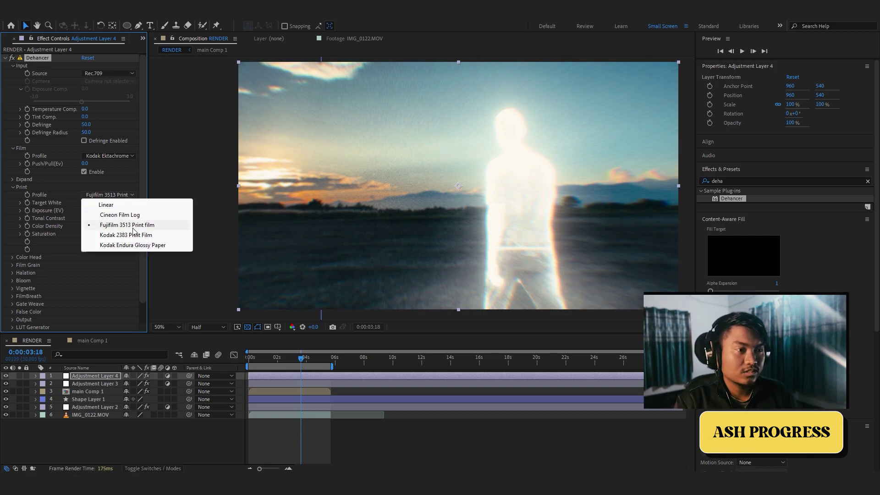
# Expand Dehancer's Film Grain, Vignette and Bloom settings
pyautogui.click(109, 192)
pyautogui.scroll(-2, 65, 278)
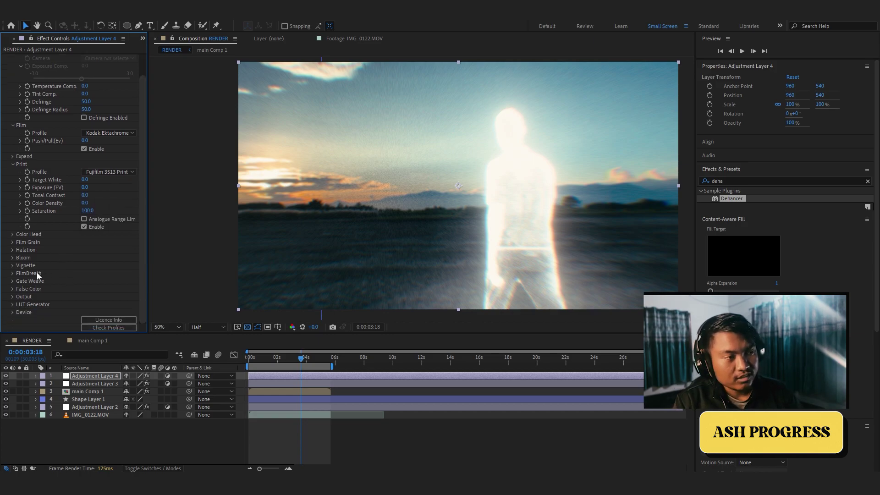
pyautogui.click(12, 242)
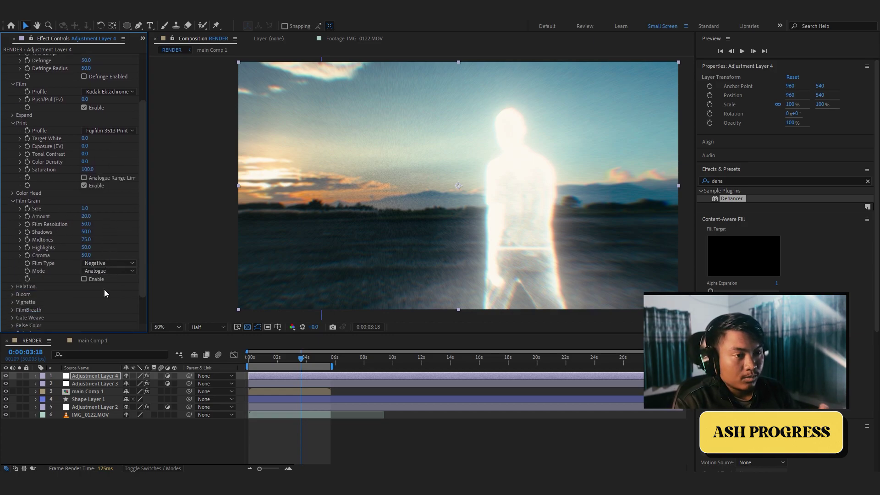
pyautogui.scroll(-4, 104, 291)
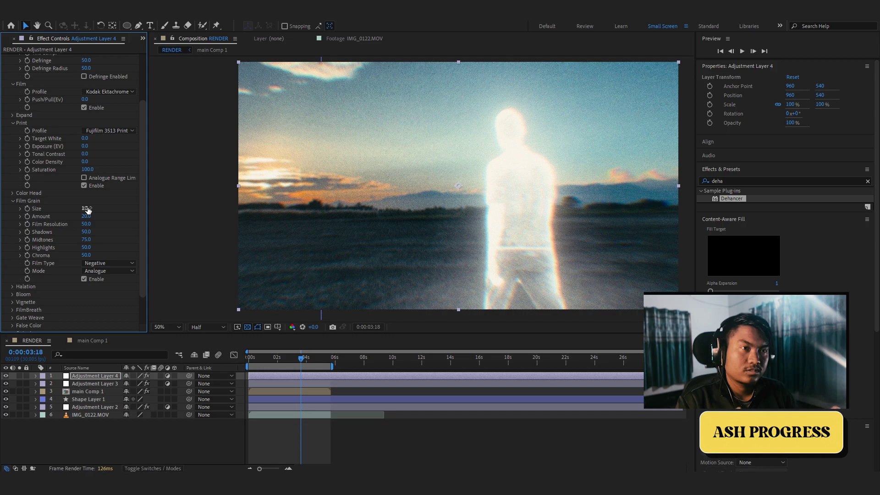
pyautogui.write('.5')
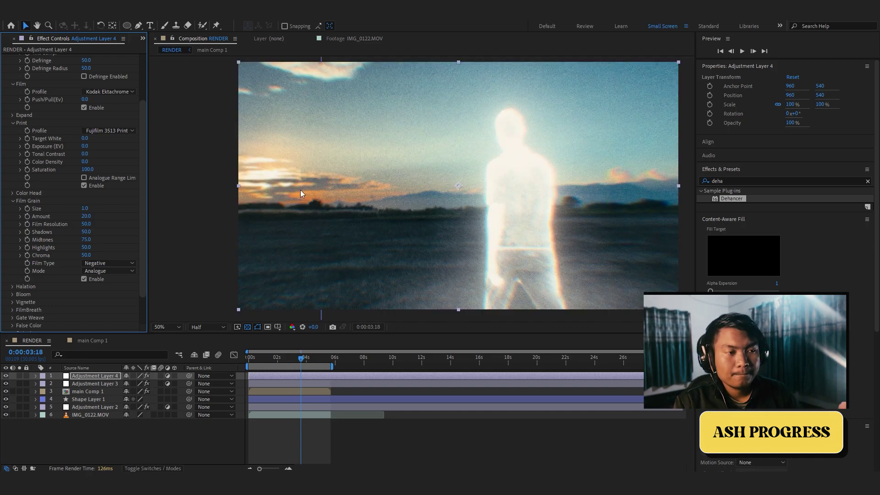
pyautogui.scroll(-3, 74, 306)
pyautogui.click(12, 266)
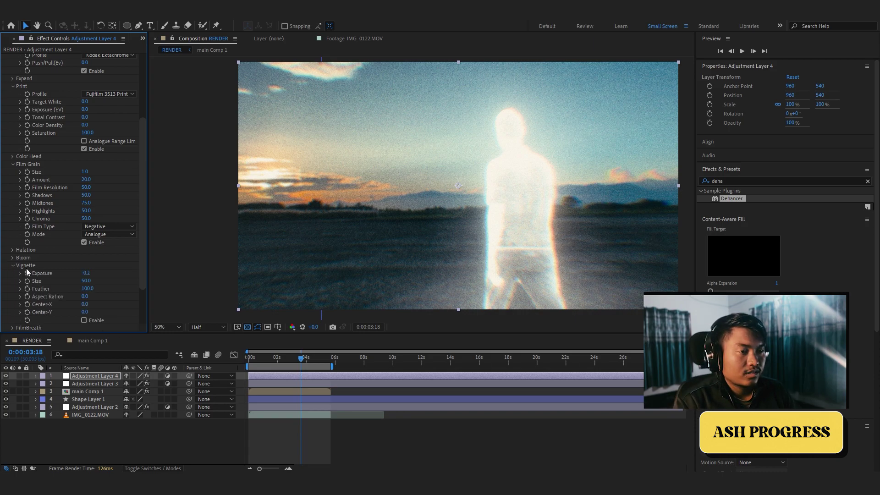
pyautogui.click(12, 258)
pyautogui.scroll(-5, 84, 275)
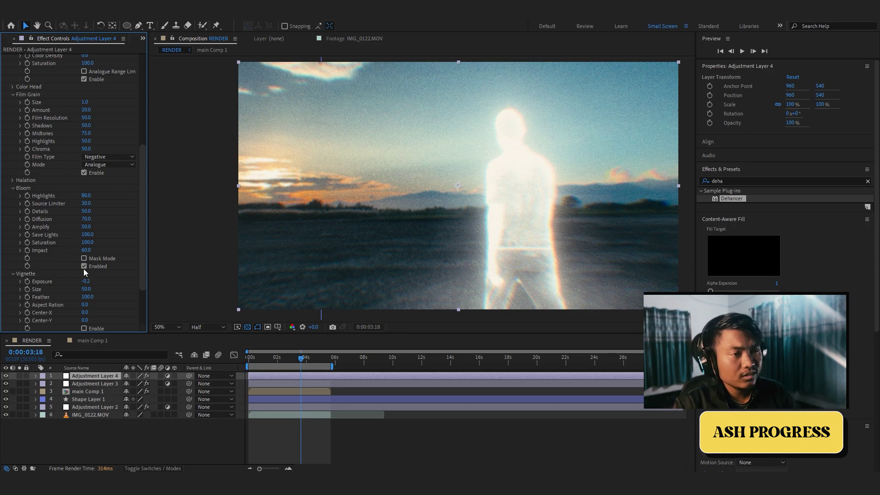
# Set Bloom Source Limiter to 18 and enable the vignette at -0.4 exposure
pyautogui.moveTo(88, 206); pyautogui.dragTo(70, 211)
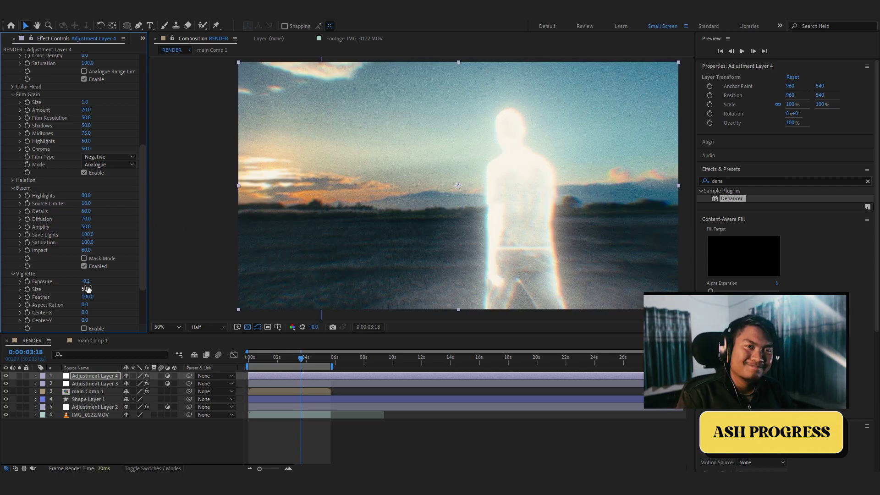
pyautogui.scroll(-3, 76, 292)
pyautogui.click(84, 267)
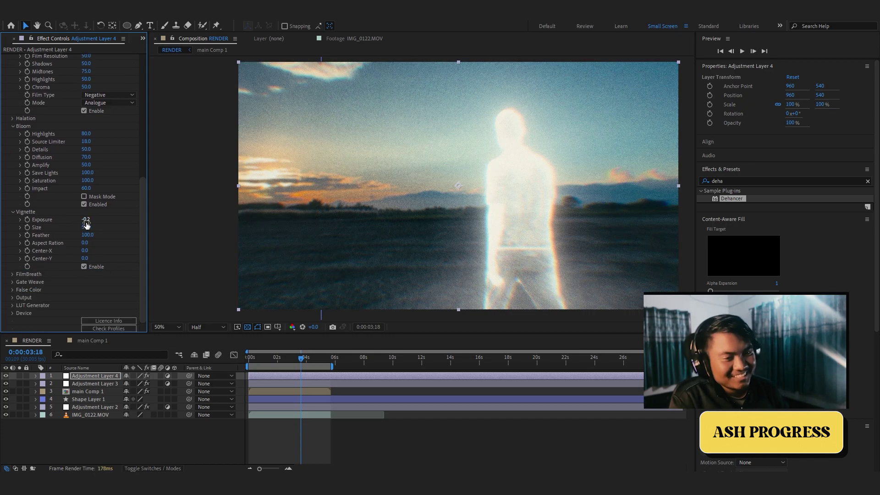
pyautogui.moveTo(104, 220); pyautogui.dragTo(83, 225)
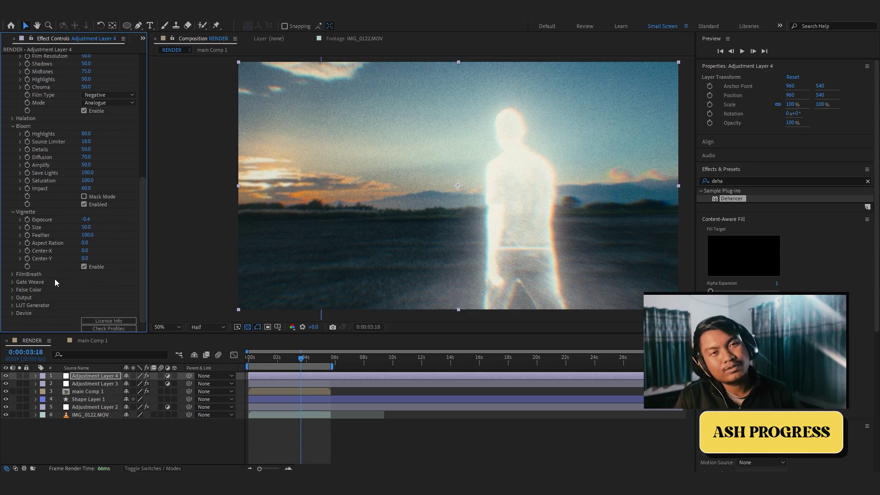
pyautogui.click(11, 274)
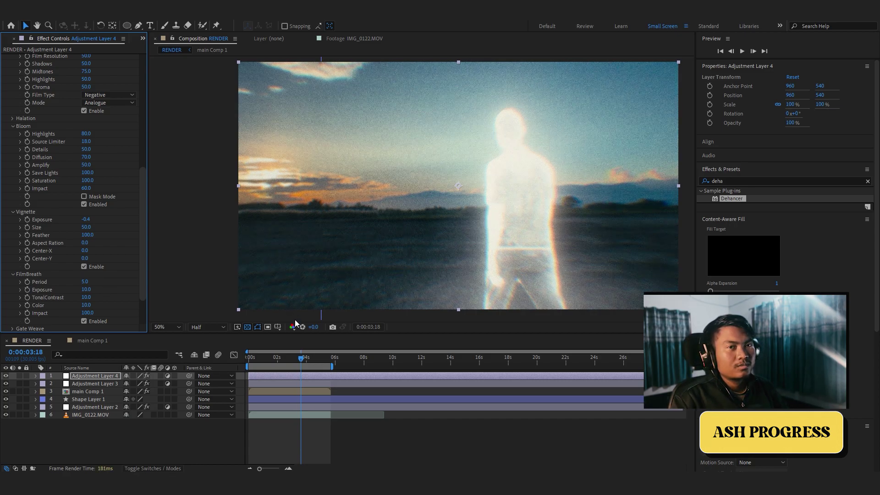
pyautogui.click(274, 358)
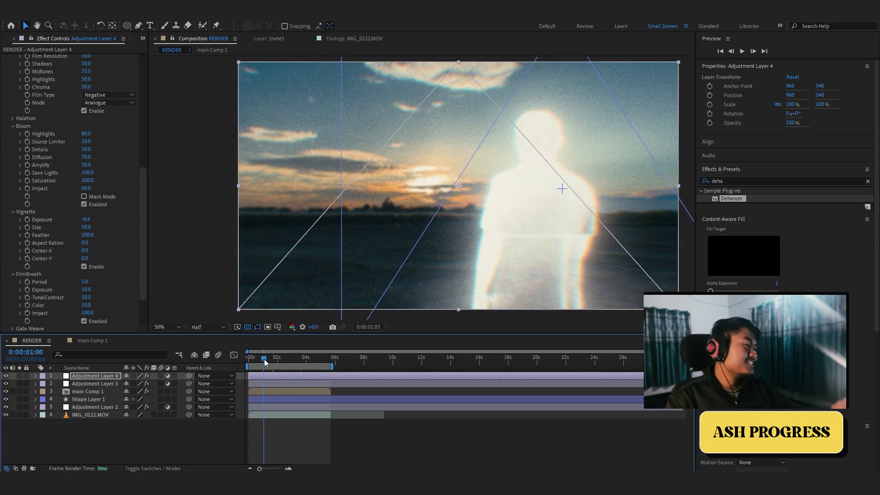